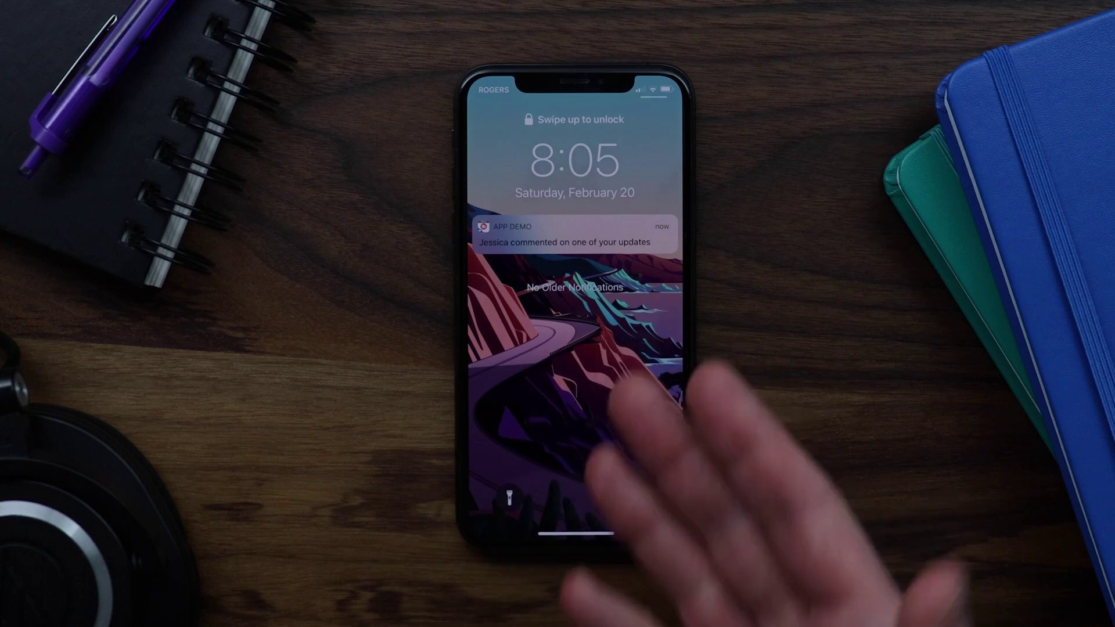
Unlock the phone and examine the demo app's Push Notifications settings with their toggles for announcements, activity feed and social groups.
{"action": "left_click_drag", "start_coordinate": [578, 532], "coordinate": [604, 372]}
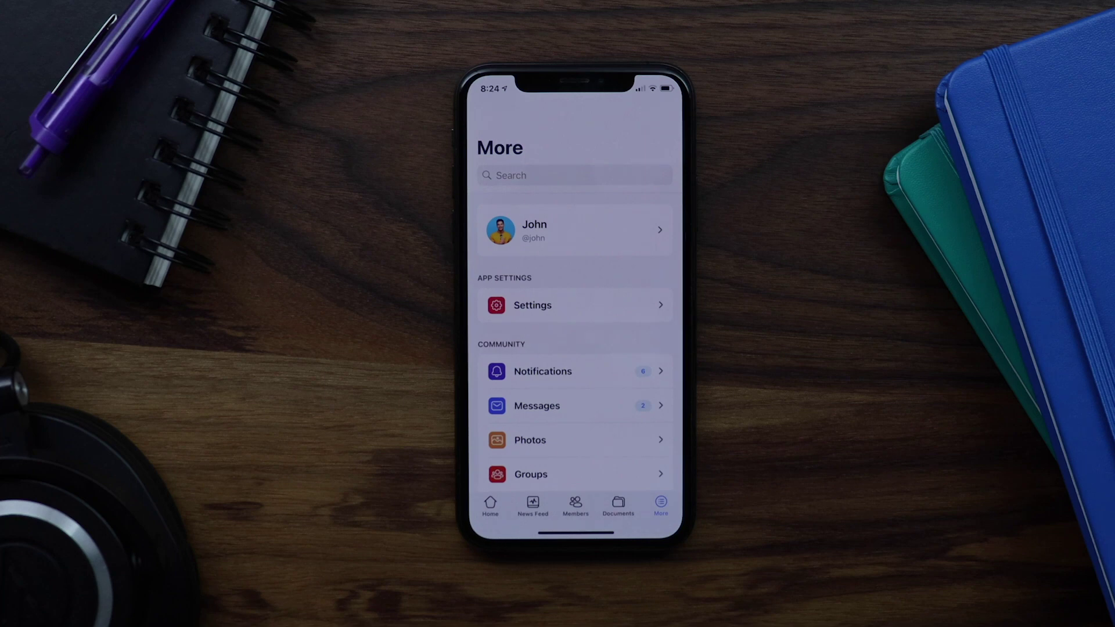
{"action": "left_click", "coordinate": [638, 304]}
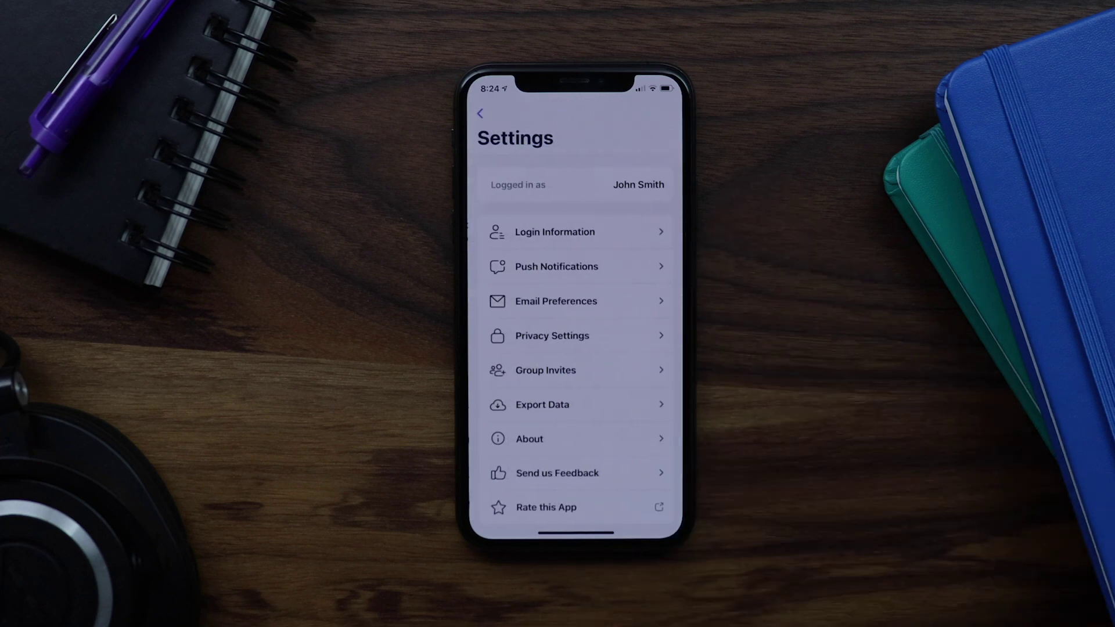
{"action": "left_click", "coordinate": [557, 266]}
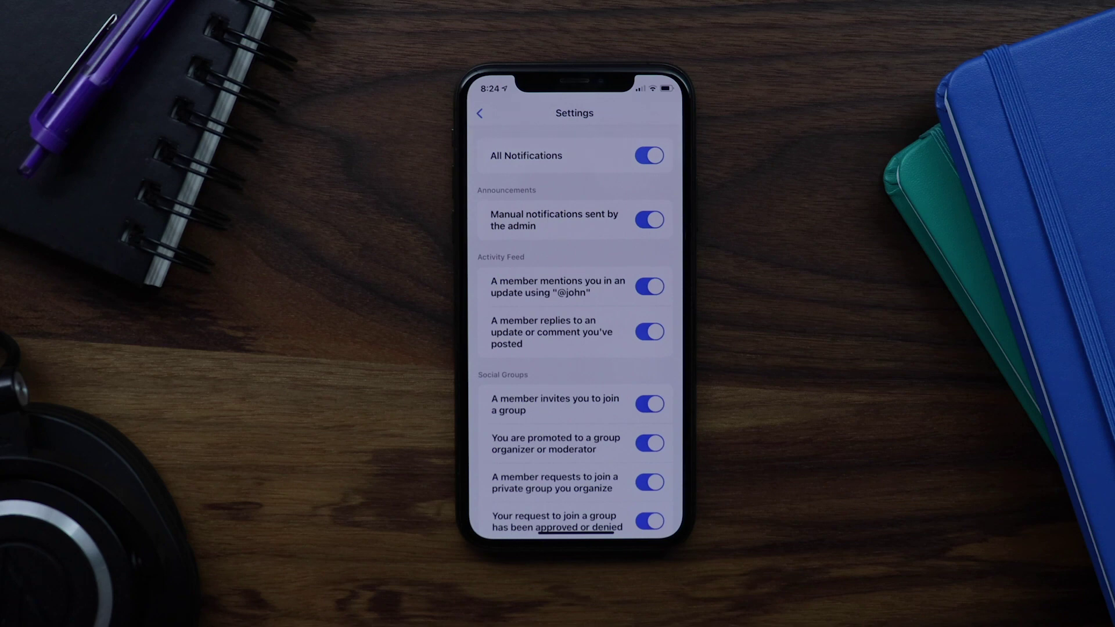
{"action": "mouse_move", "coordinate": [635, 510]}
{"action": "left_mouse_down"}
{"action": "mouse_move", "coordinate": [610, 261]}
{"action": "mouse_move", "coordinate": [616, 517]}
{"action": "left_mouse_up"}
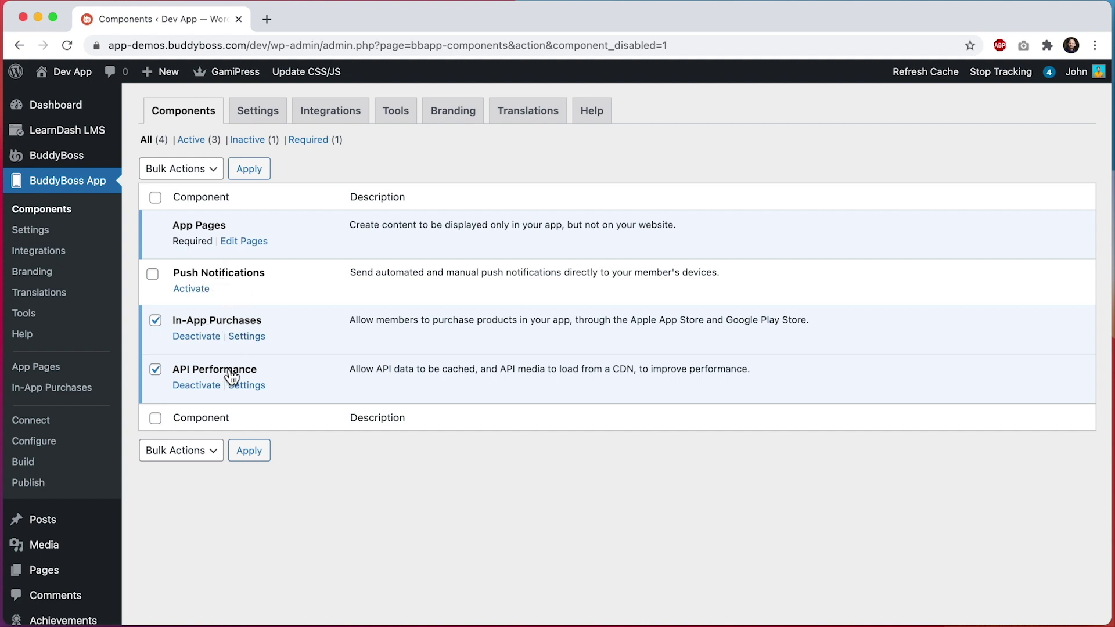
Activate the Push Notifications component of the BuddyBoss App plugin.
{"action": "left_click", "coordinate": [192, 291]}
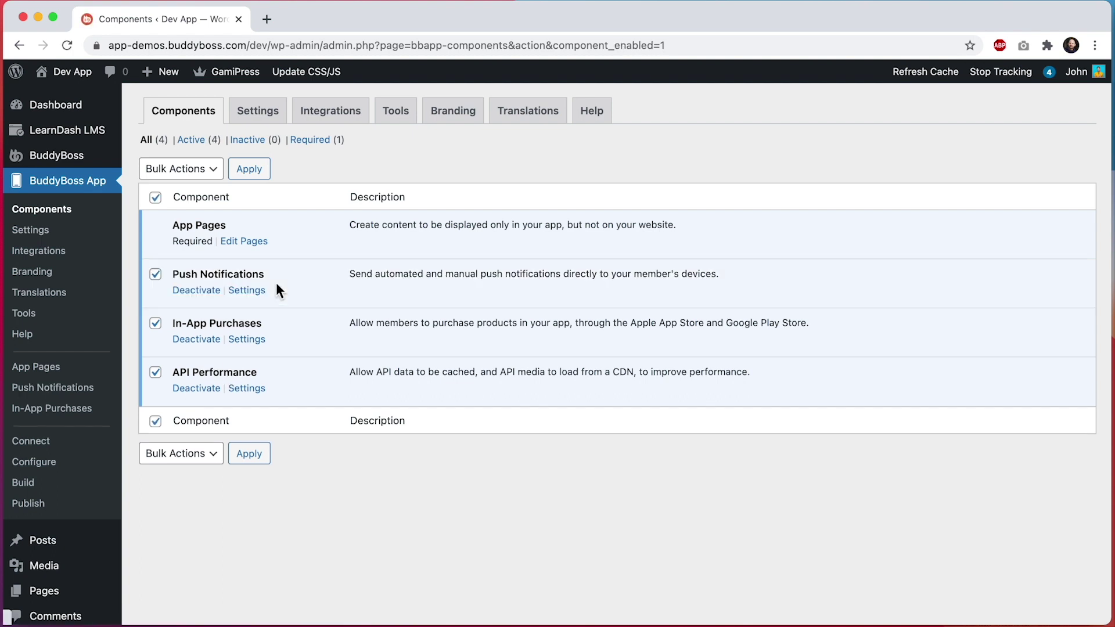
Review the Google Firebase configuration, including the server key field and the iOS and Android app configuration files.
{"action": "left_click", "coordinate": [66, 460]}
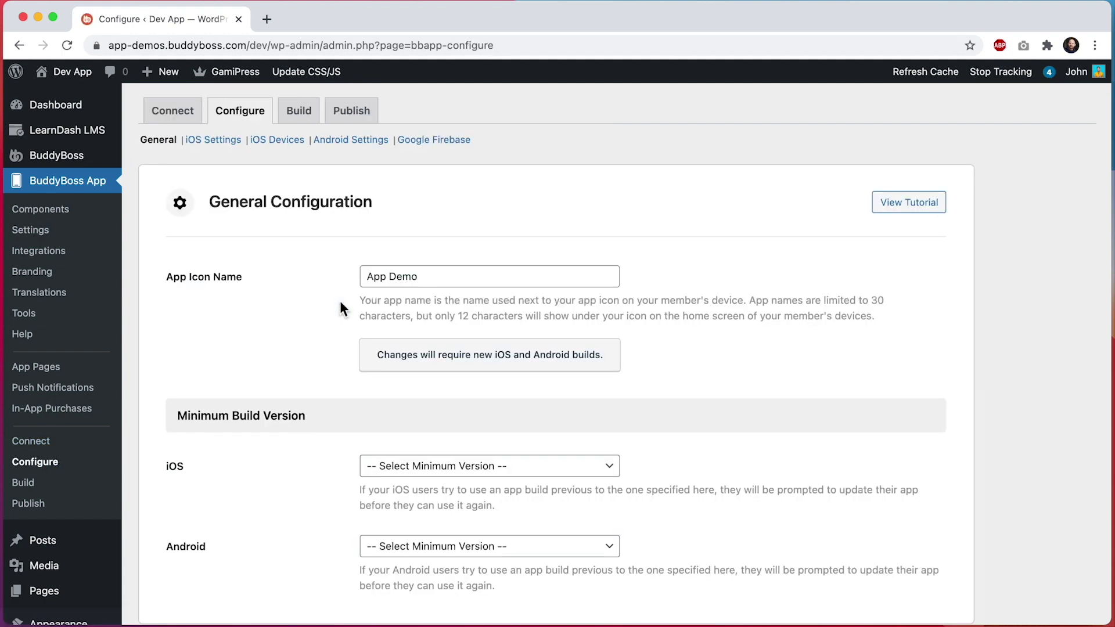
{"action": "left_click", "coordinate": [442, 141]}
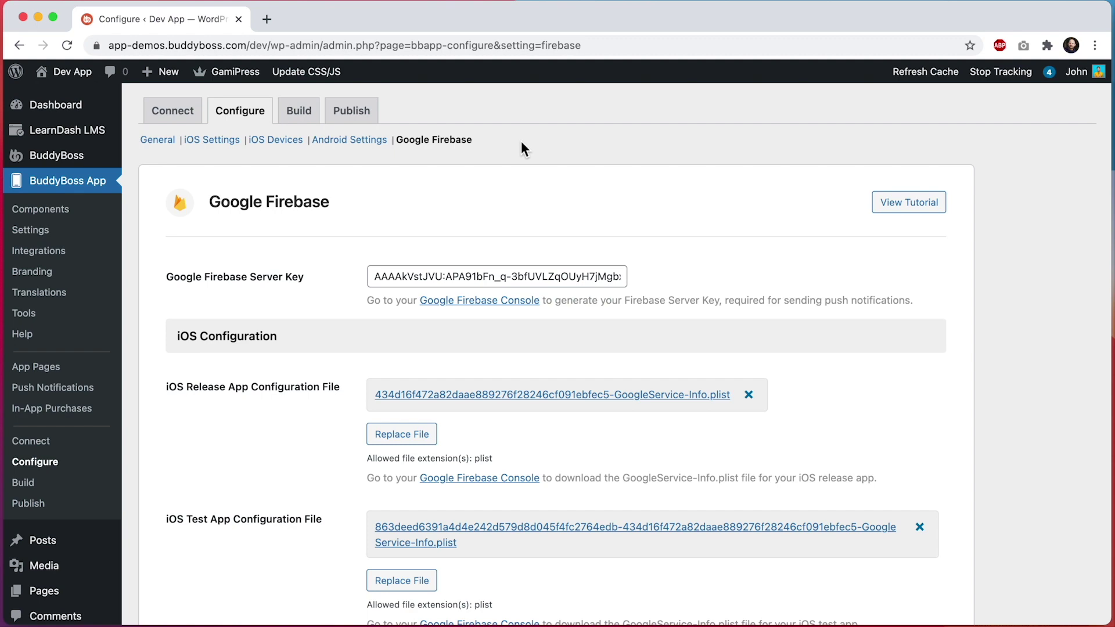
{"action": "scroll", "coordinate": [520, 142], "scroll_direction": "down", "scroll_amount": 5}
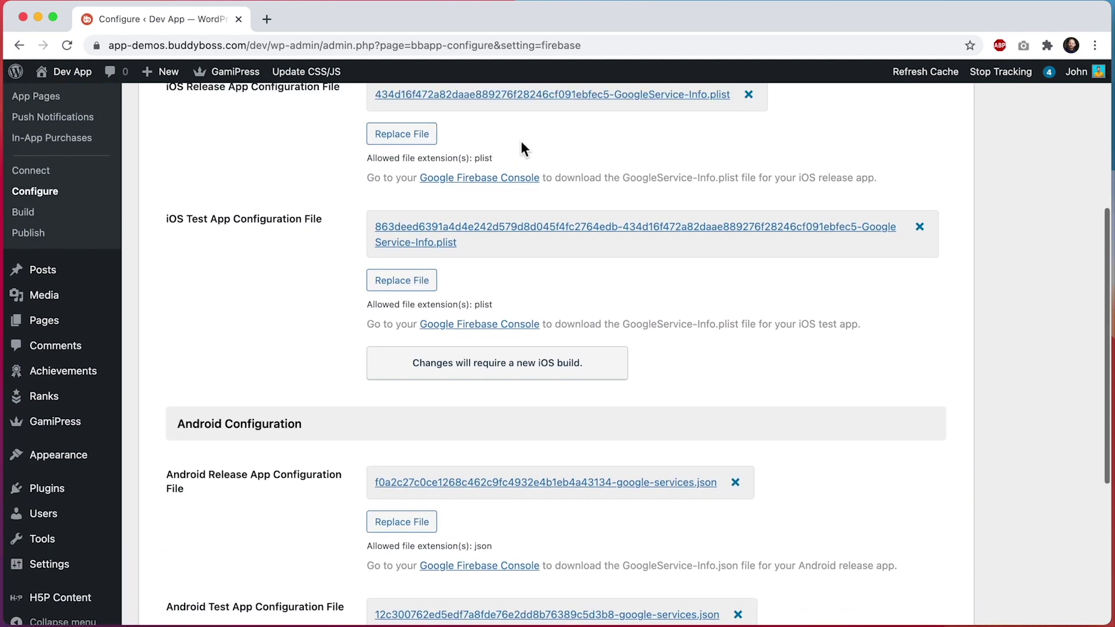
{"action": "scroll", "coordinate": [521, 149], "scroll_direction": "up", "scroll_amount": 5}
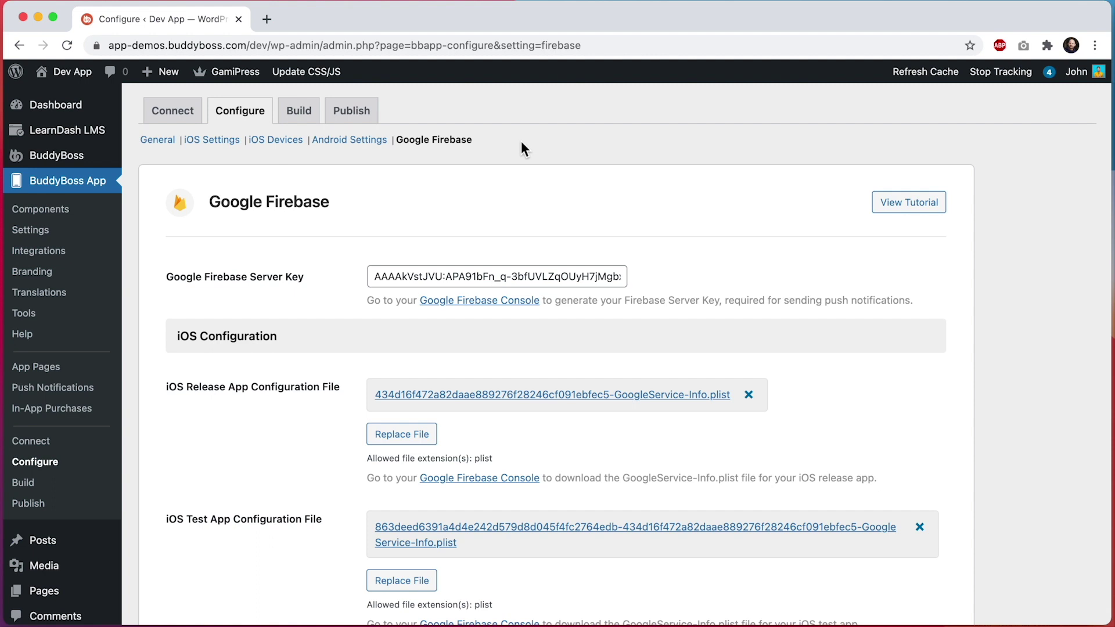
Review the app's Push Notifications settings for automatic activity feed, social group, connection, message and forum notifications.
{"action": "left_click", "coordinate": [86, 231]}
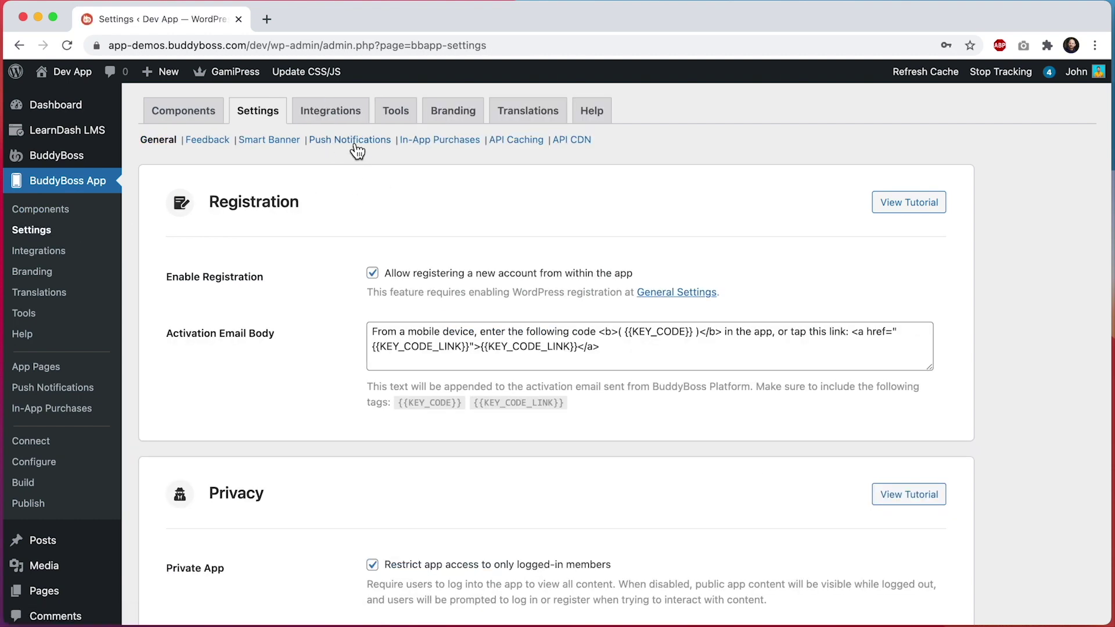
{"action": "left_click", "coordinate": [351, 141]}
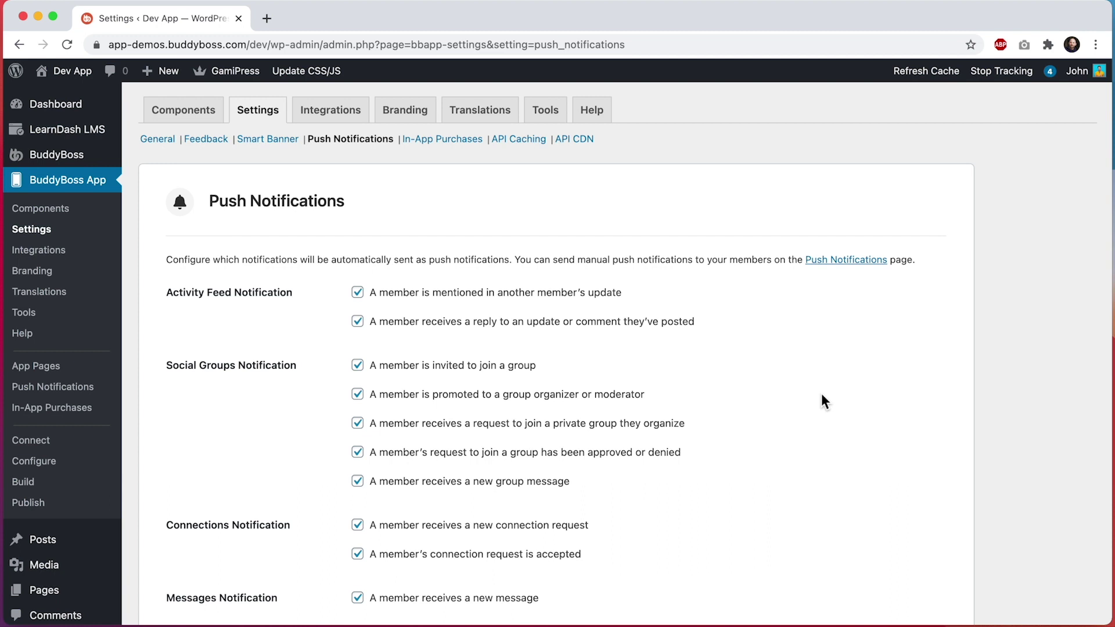
{"action": "scroll", "coordinate": [821, 392], "scroll_direction": "down", "scroll_amount": 2}
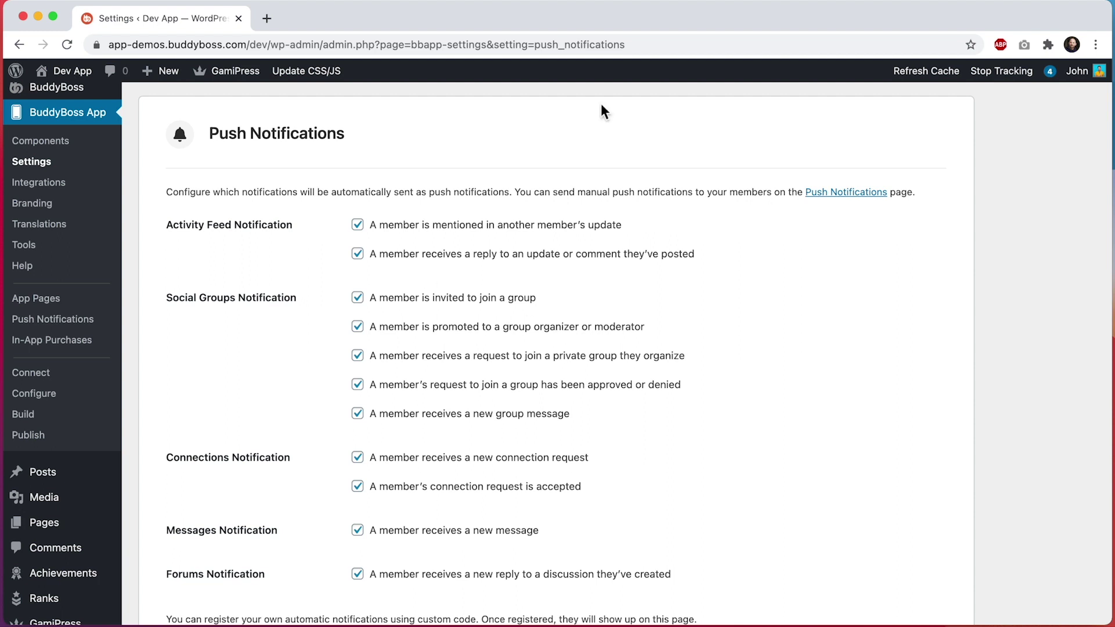
{"action": "scroll", "coordinate": [631, 233], "scroll_direction": "up", "scroll_amount": 2}
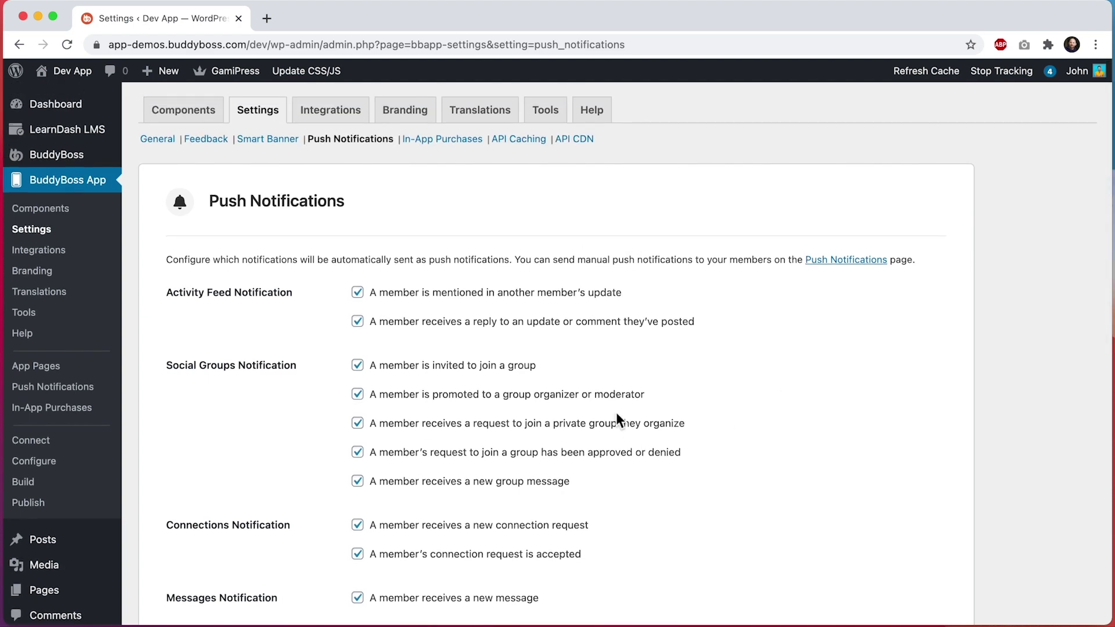
{"action": "scroll", "coordinate": [771, 409], "scroll_direction": "down", "scroll_amount": 4}
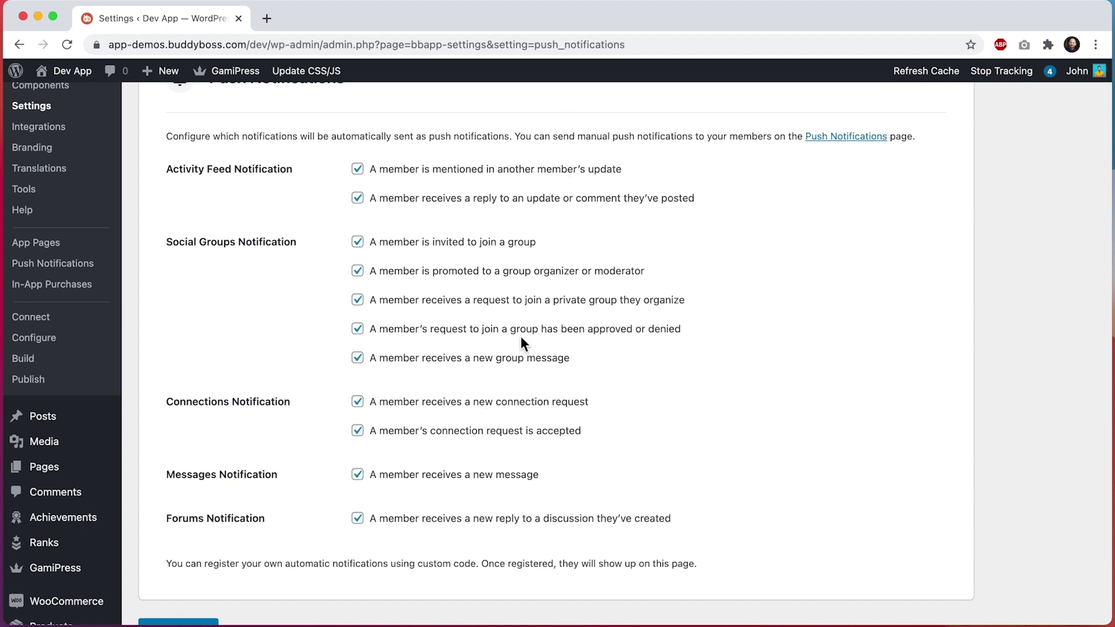
{"action": "scroll", "coordinate": [521, 338], "scroll_direction": "down", "scroll_amount": 2}
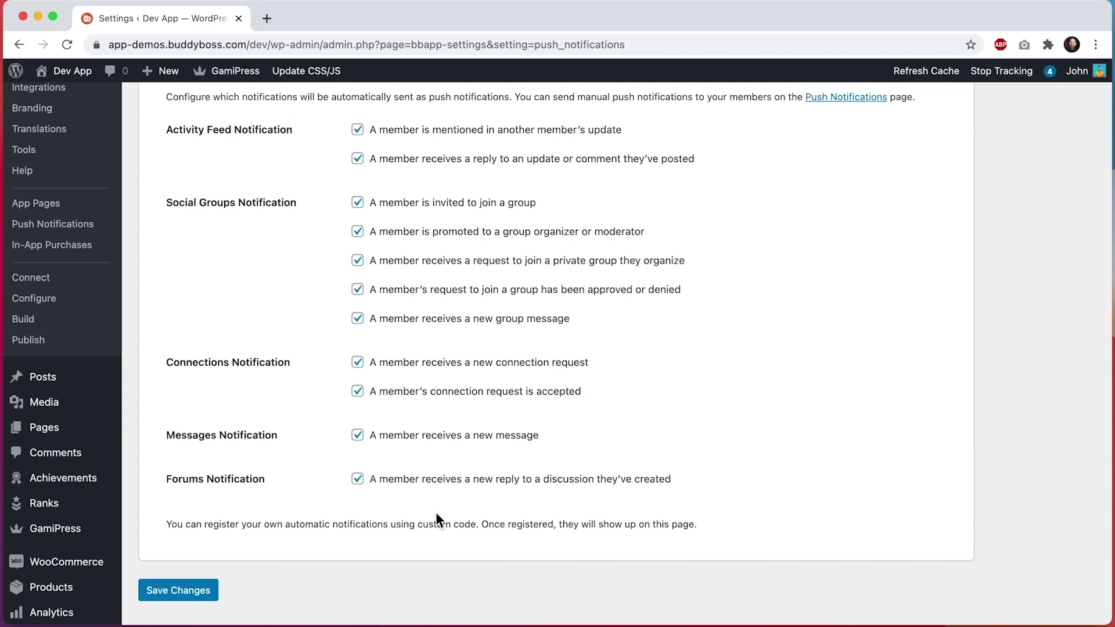
{"action": "scroll", "coordinate": [436, 513], "scroll_direction": "down", "scroll_amount": 1}
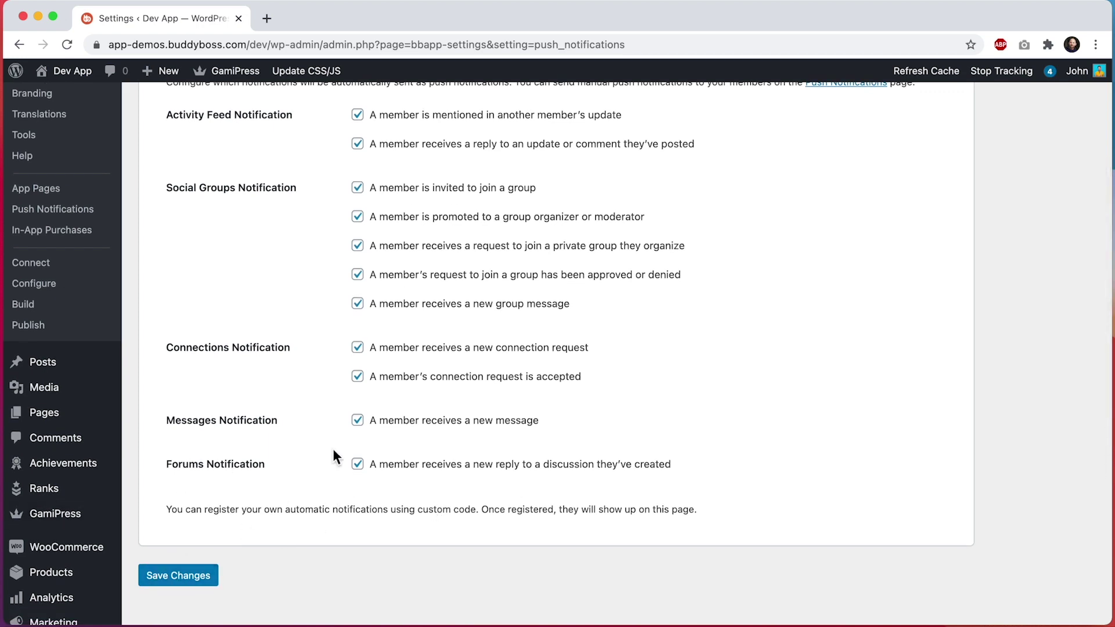
{"action": "scroll", "coordinate": [343, 324], "scroll_direction": "up", "scroll_amount": 5}
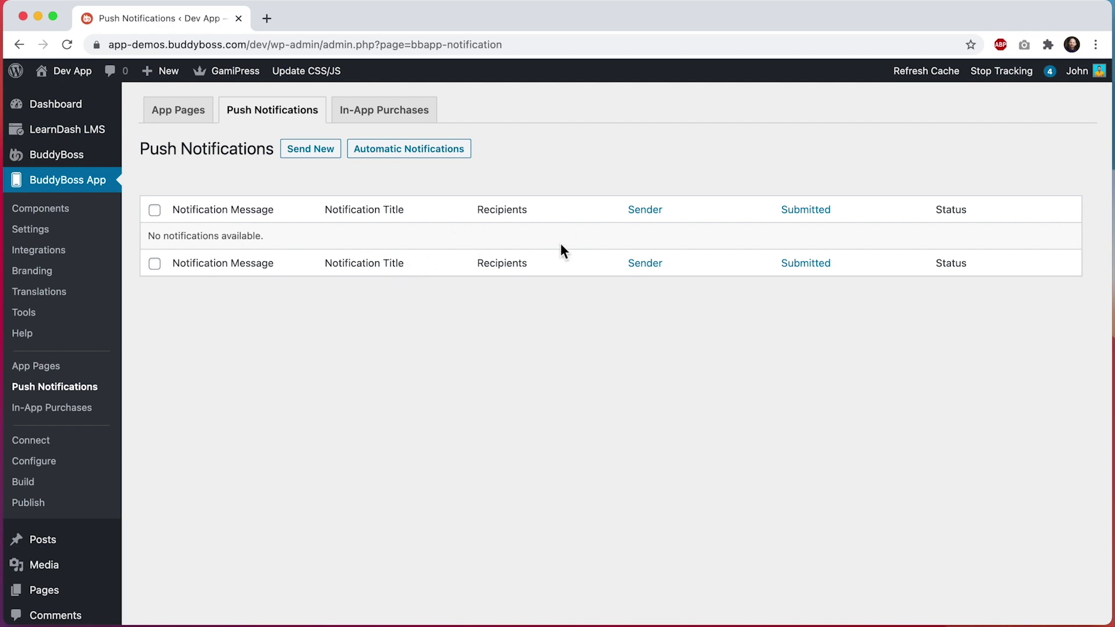
Start a new manual push notification and look over its title, message, link, sender, scheduling and member sections.
{"action": "left_click", "coordinate": [312, 152]}
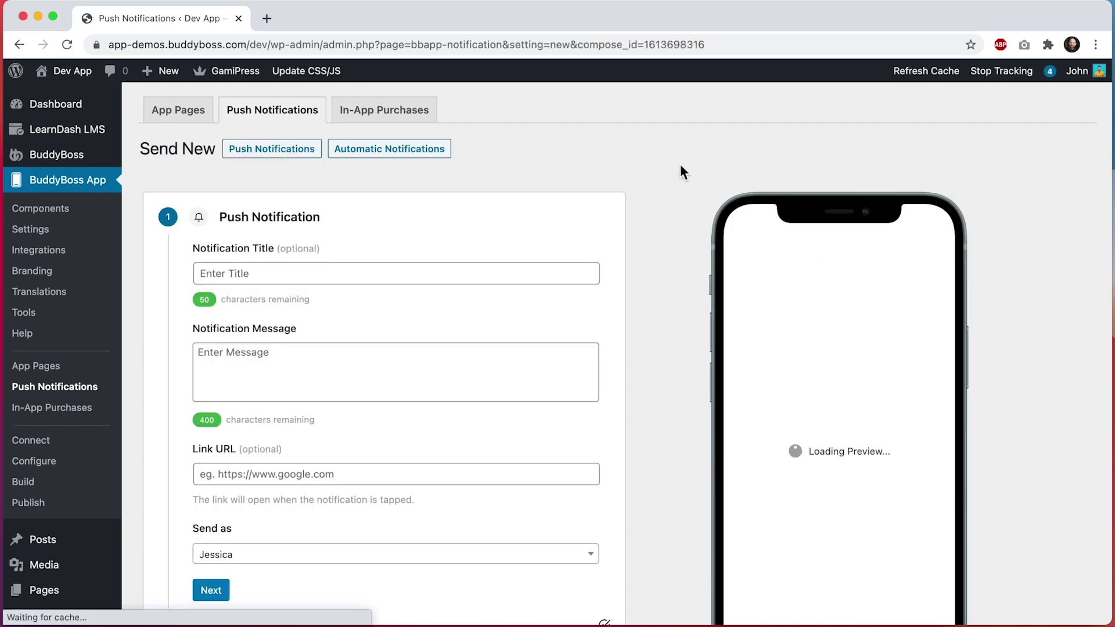
{"action": "scroll", "coordinate": [349, 366], "scroll_direction": "down", "scroll_amount": 2}
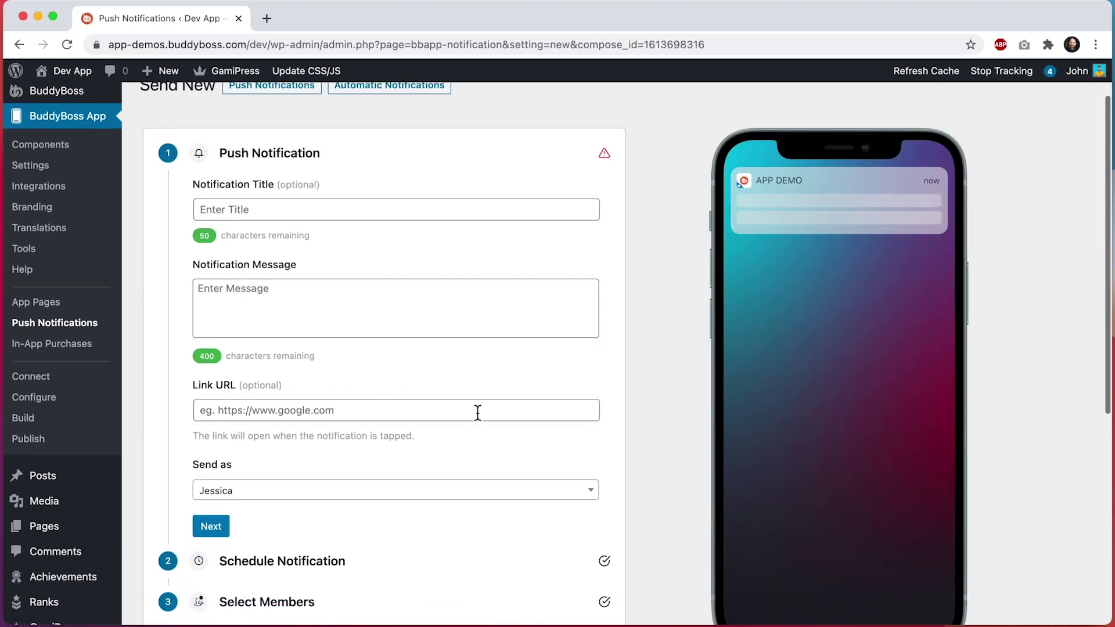
{"action": "scroll", "coordinate": [478, 411], "scroll_direction": "down", "scroll_amount": 3}
{"action": "scroll", "coordinate": [478, 411], "scroll_direction": "up", "scroll_amount": 3}
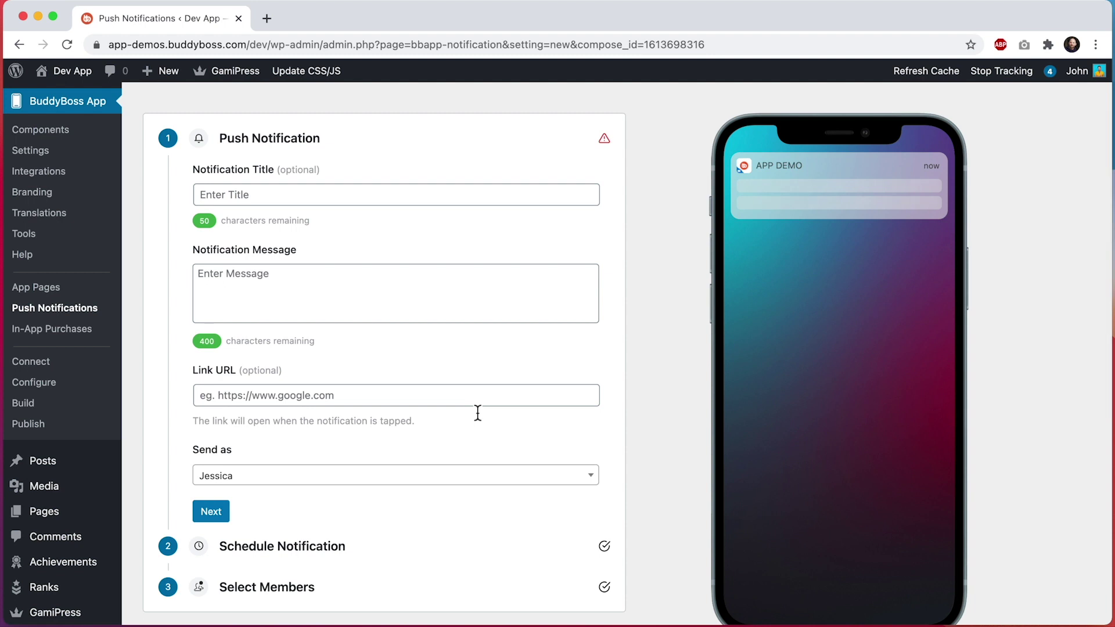
Switch the device preview of the new push notification from iPhone to Android.
{"action": "scroll", "coordinate": [654, 262], "scroll_direction": "down", "scroll_amount": 1}
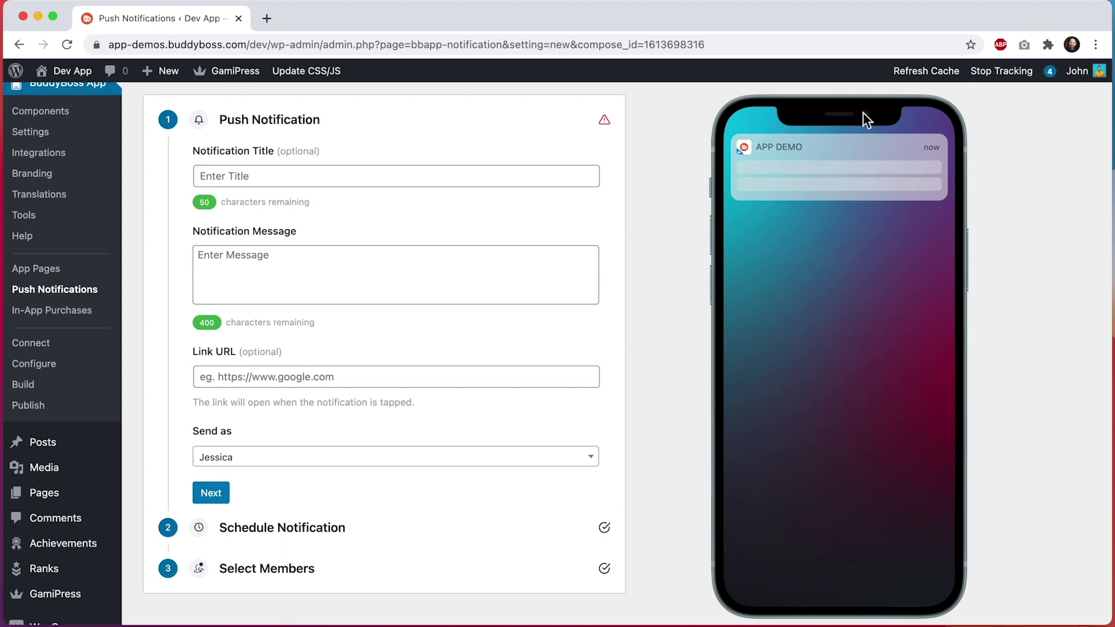
{"action": "scroll", "coordinate": [842, 302], "scroll_direction": "down", "scroll_amount": 1}
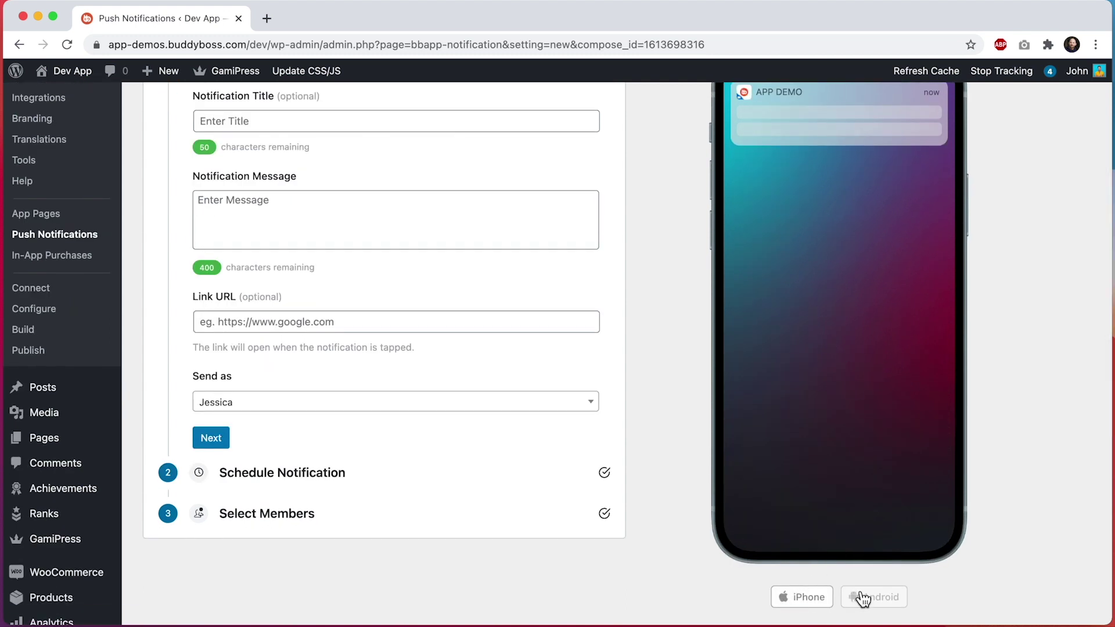
{"action": "scroll", "coordinate": [814, 291], "scroll_direction": "up", "scroll_amount": 1}
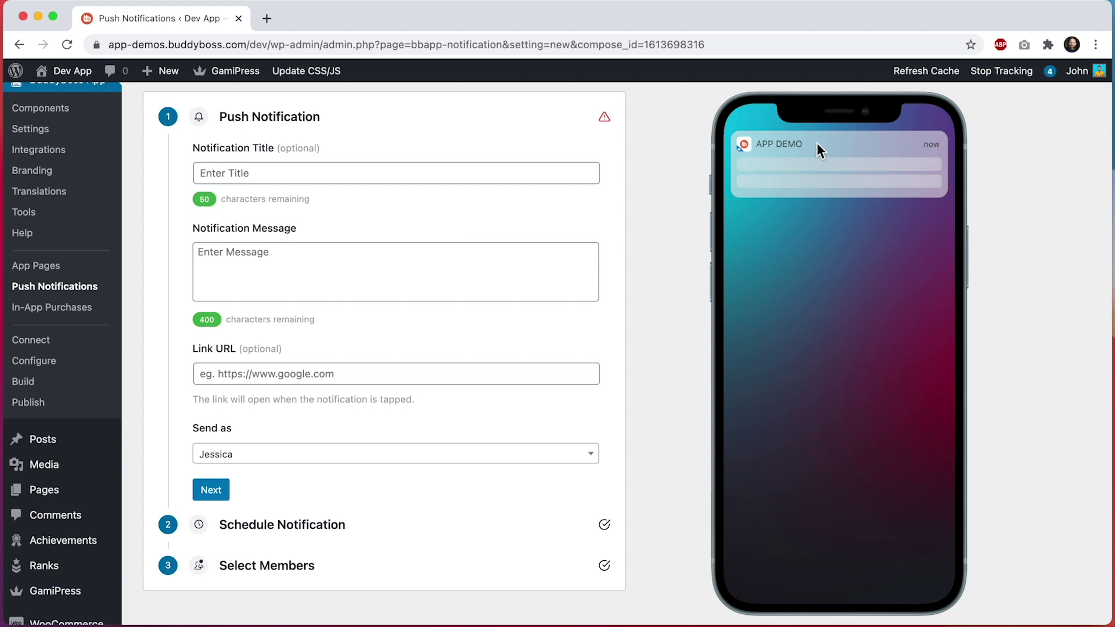
{"action": "scroll", "coordinate": [842, 418], "scroll_direction": "down", "scroll_amount": 2}
{"action": "left_click", "coordinate": [871, 558]}
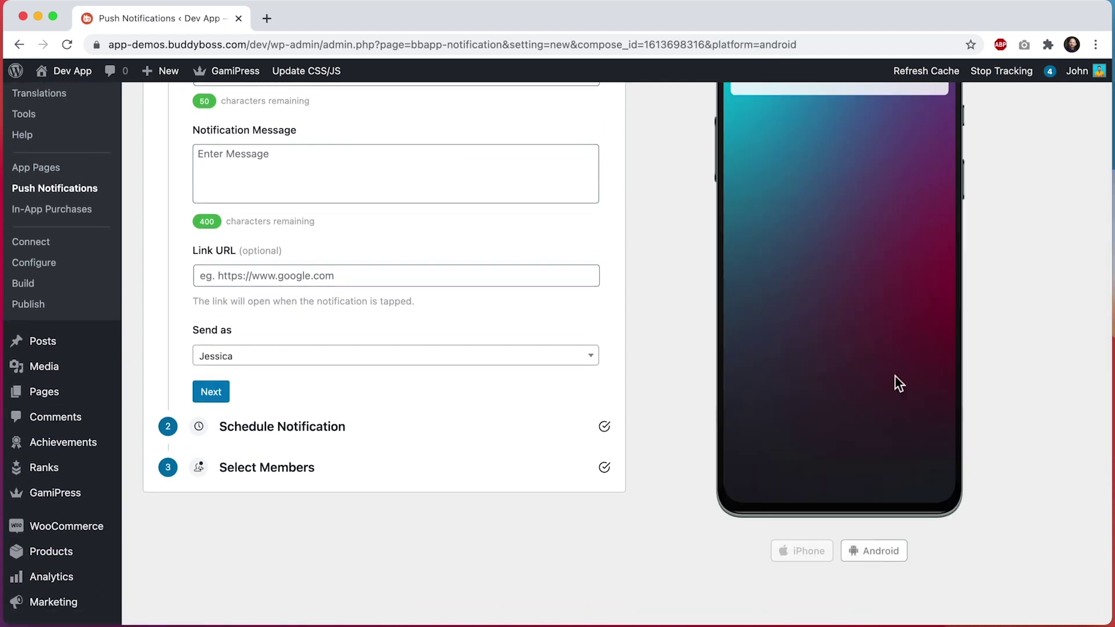
{"action": "scroll", "coordinate": [896, 383], "scroll_direction": "up", "scroll_amount": 1}
{"action": "scroll", "coordinate": [898, 383], "scroll_direction": "up", "scroll_amount": 1}
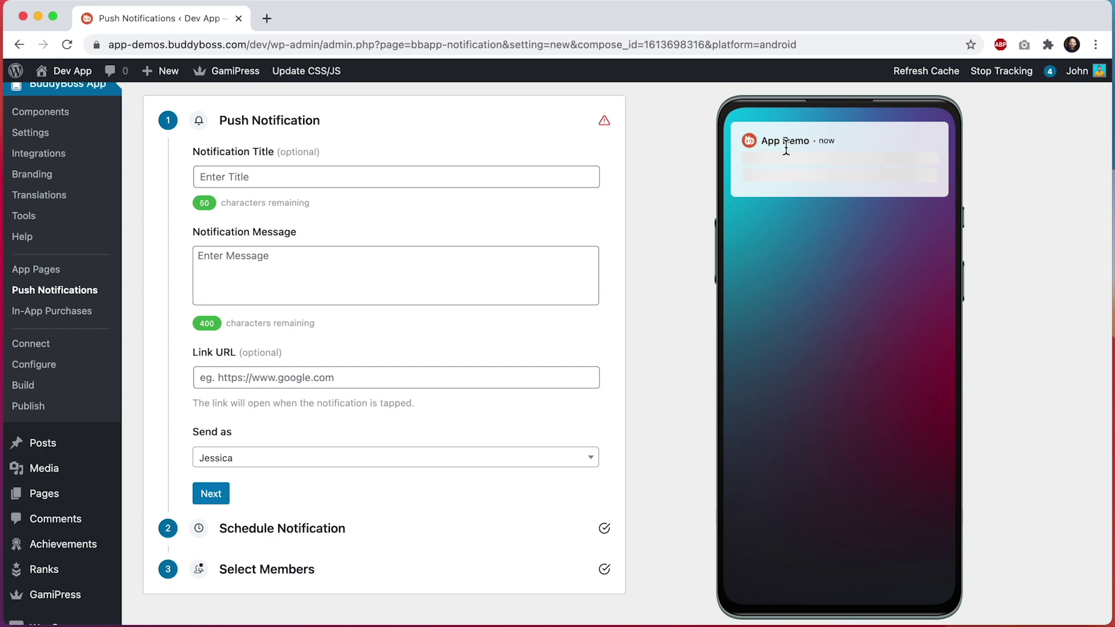
Open the app's general configuration in a separate browser tab and check the App Icon Name.
{"action": "left_click", "coordinate": [60, 366], "text": "super"}
{"action": "left_click", "coordinate": [340, 19]}
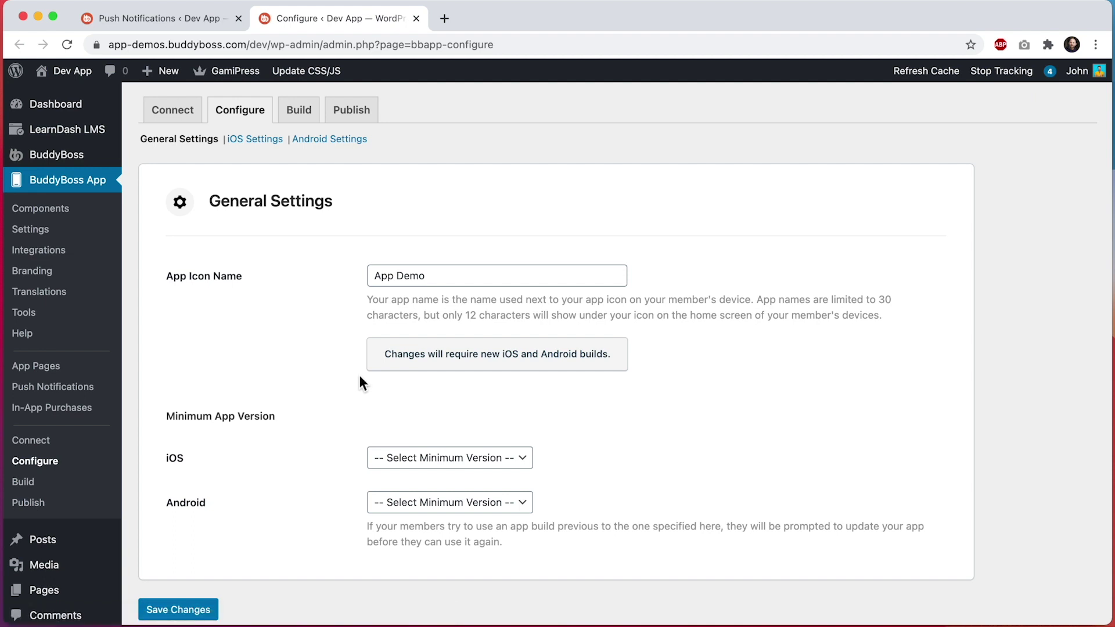
Examine the iOS and Android App Icons in the app's branding images.
{"action": "left_click", "coordinate": [32, 271]}
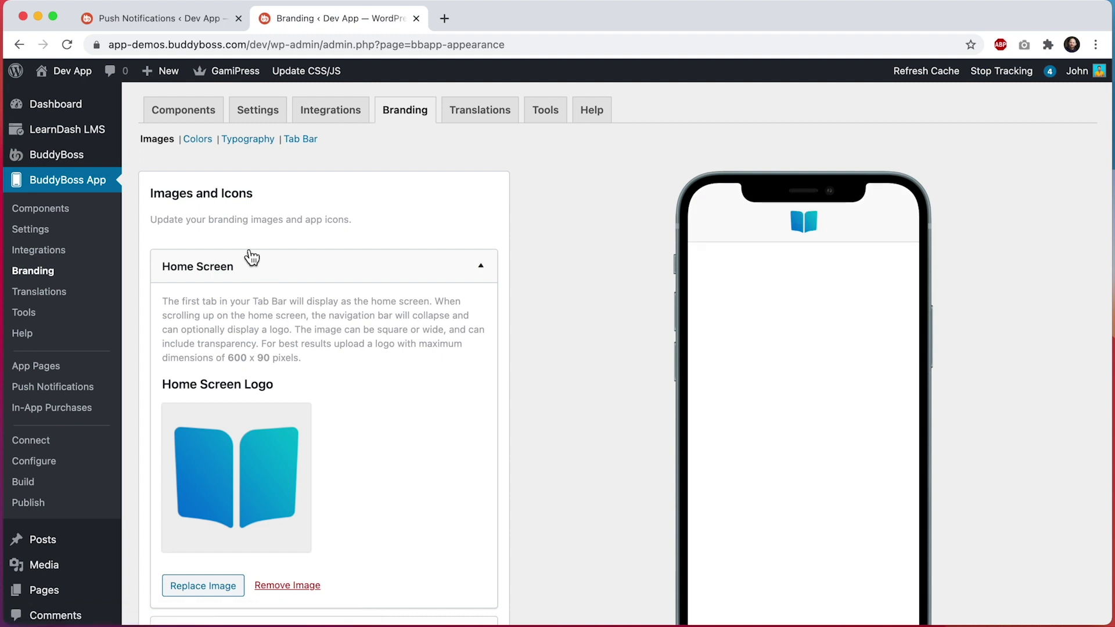
{"action": "scroll", "coordinate": [402, 423], "scroll_direction": "down", "scroll_amount": 5}
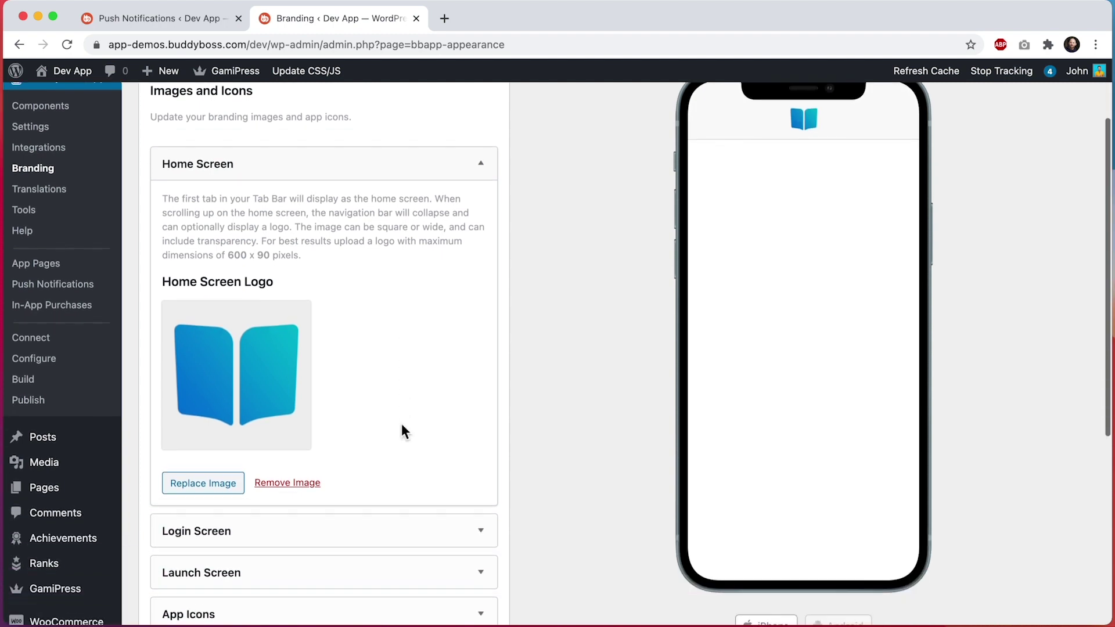
{"action": "scroll", "coordinate": [402, 425], "scroll_direction": "down", "scroll_amount": 2}
{"action": "left_click", "coordinate": [347, 343]}
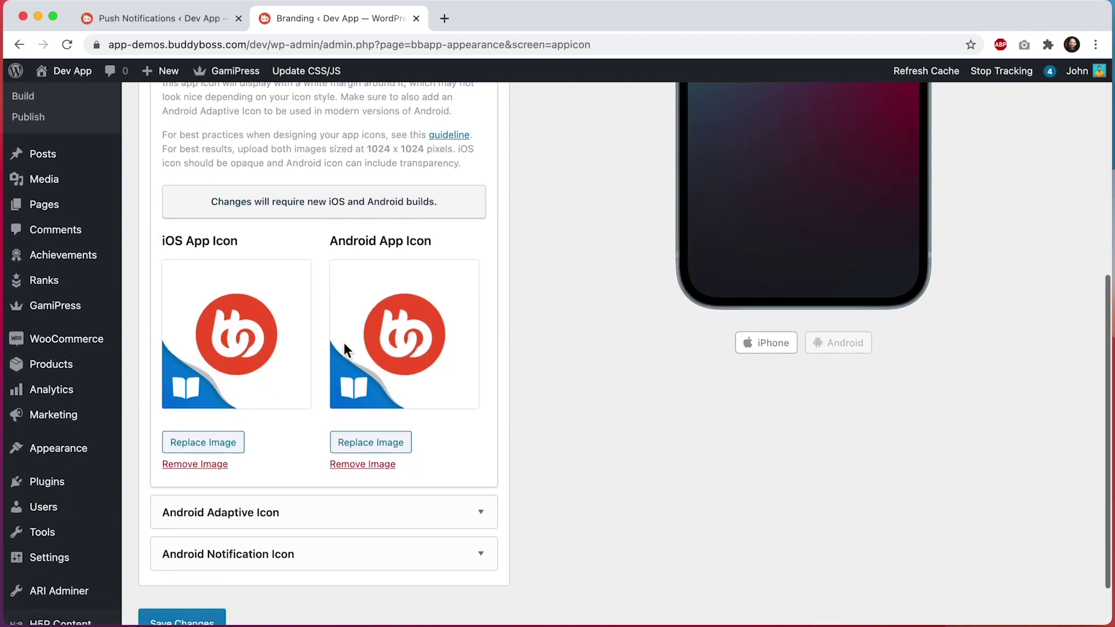
{"action": "scroll", "coordinate": [338, 235], "scroll_direction": "up", "scroll_amount": 2}
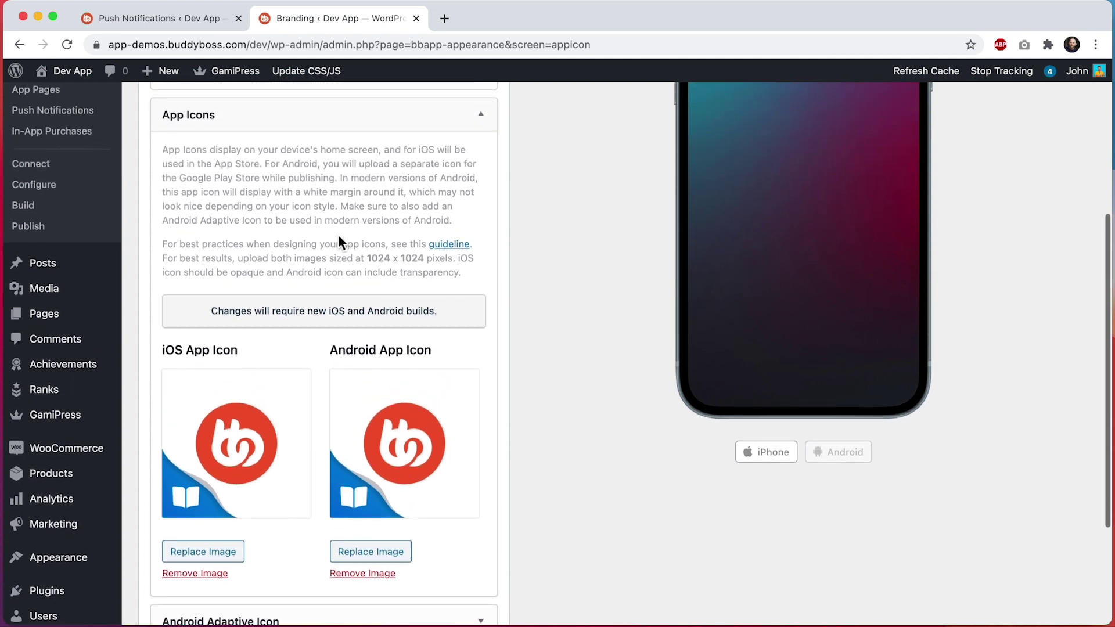
{"action": "scroll", "coordinate": [339, 236], "scroll_direction": "down", "scroll_amount": 1}
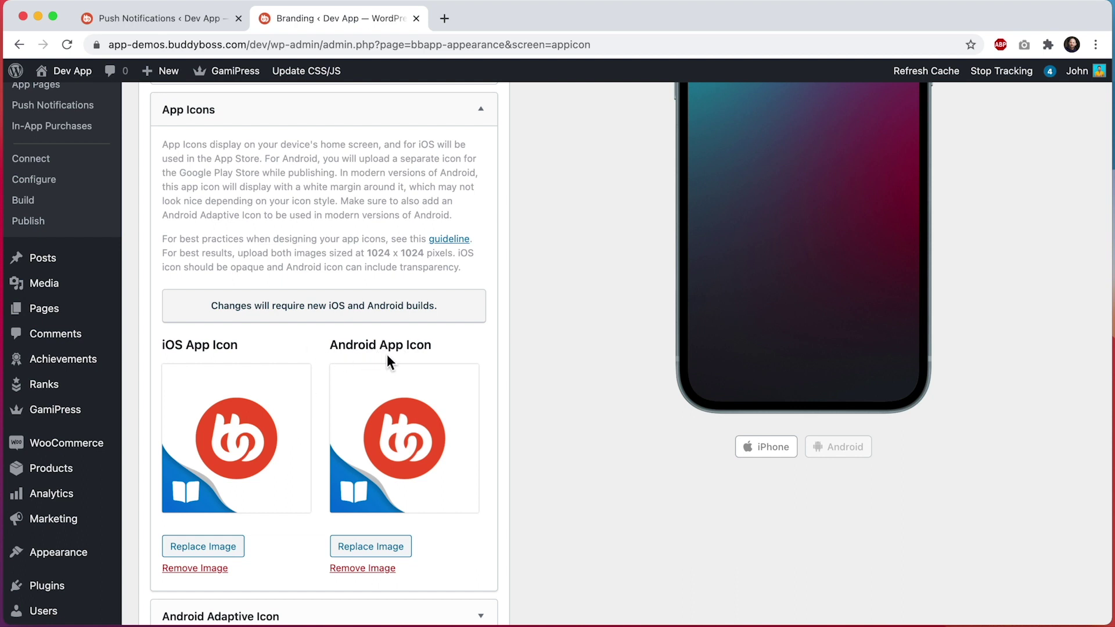
{"action": "scroll", "coordinate": [387, 361], "scroll_direction": "down", "scroll_amount": 3}
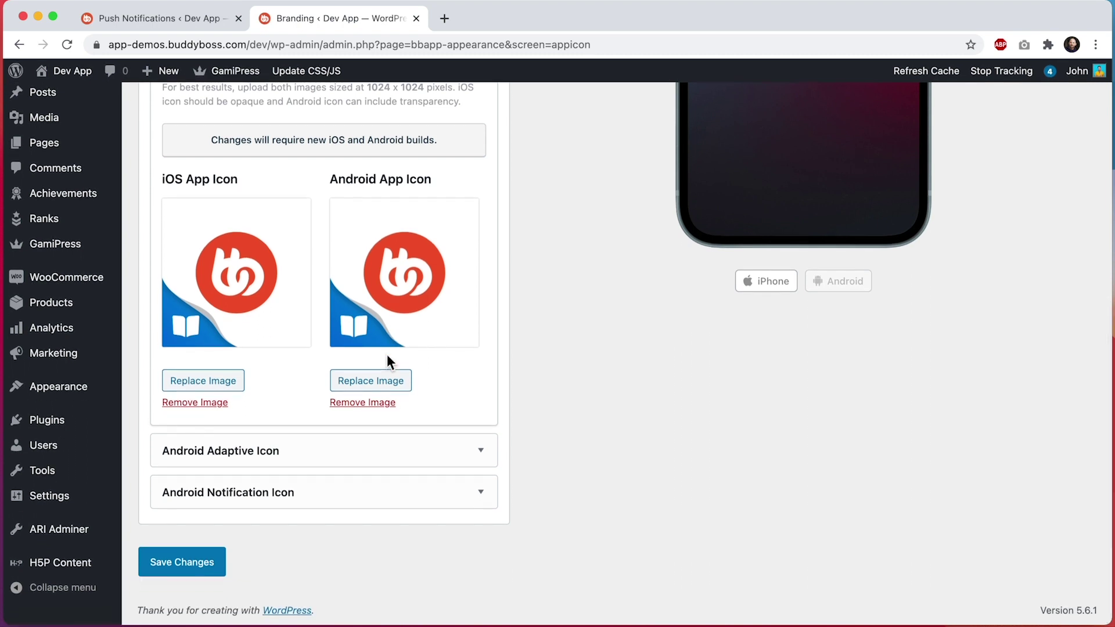
Examine the Android Notification Icon and its device preview in the branding images, and return to the new push notification form.
{"action": "left_click", "coordinate": [274, 503]}
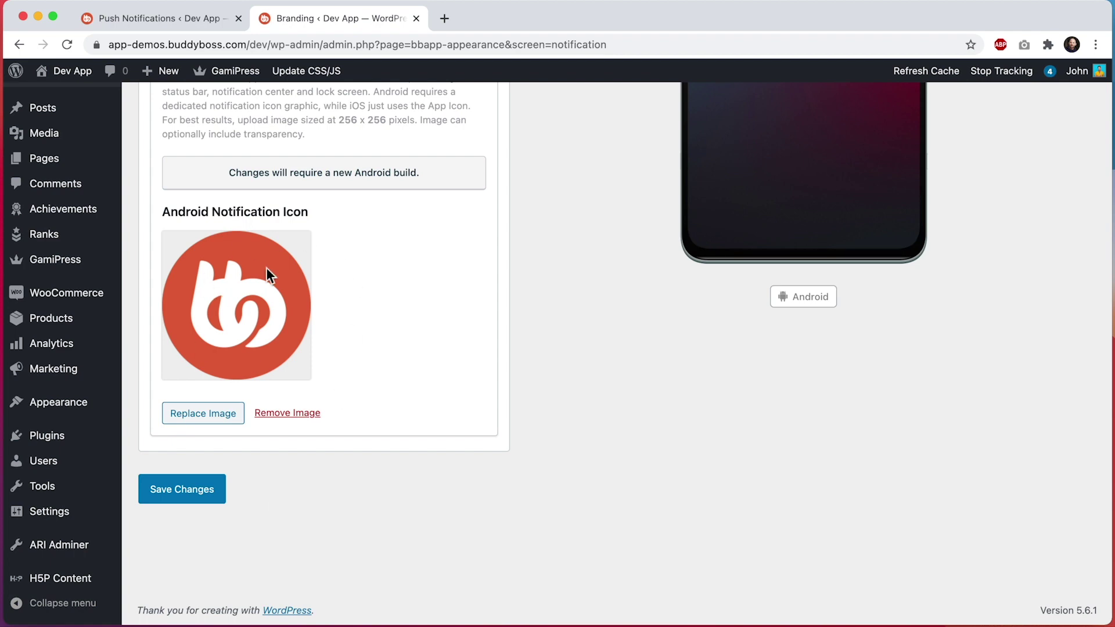
{"action": "scroll", "coordinate": [359, 307], "scroll_direction": "up", "scroll_amount": 5}
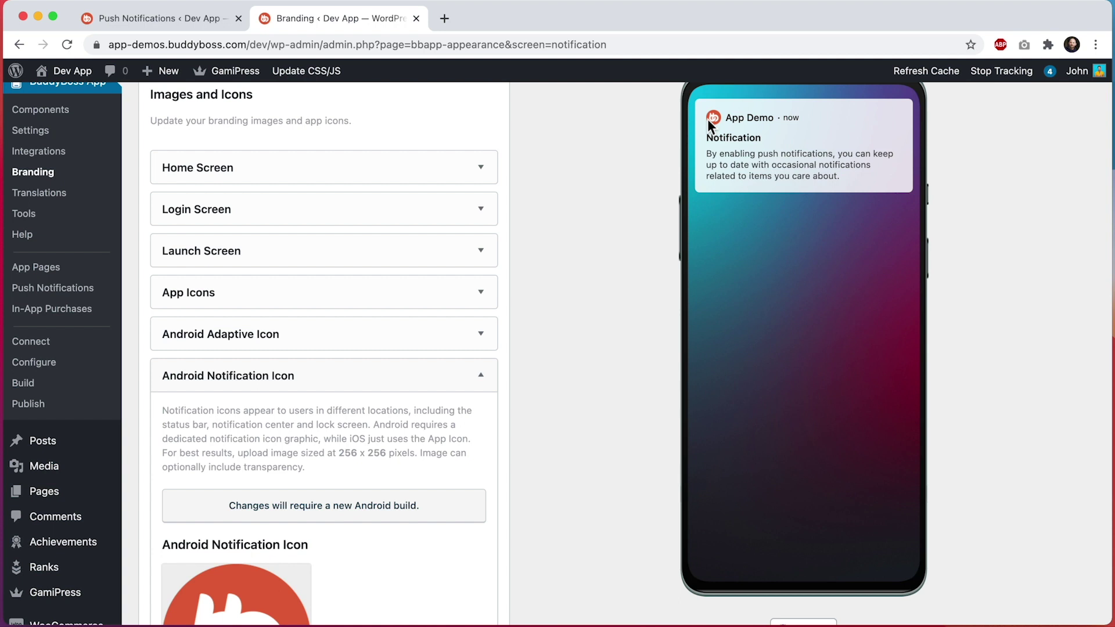
{"action": "left_click", "coordinate": [201, 18]}
{"action": "scroll", "coordinate": [646, 254], "scroll_direction": "up", "scroll_amount": 1}
{"action": "scroll", "coordinate": [647, 254], "scroll_direction": "down", "scroll_amount": 1}
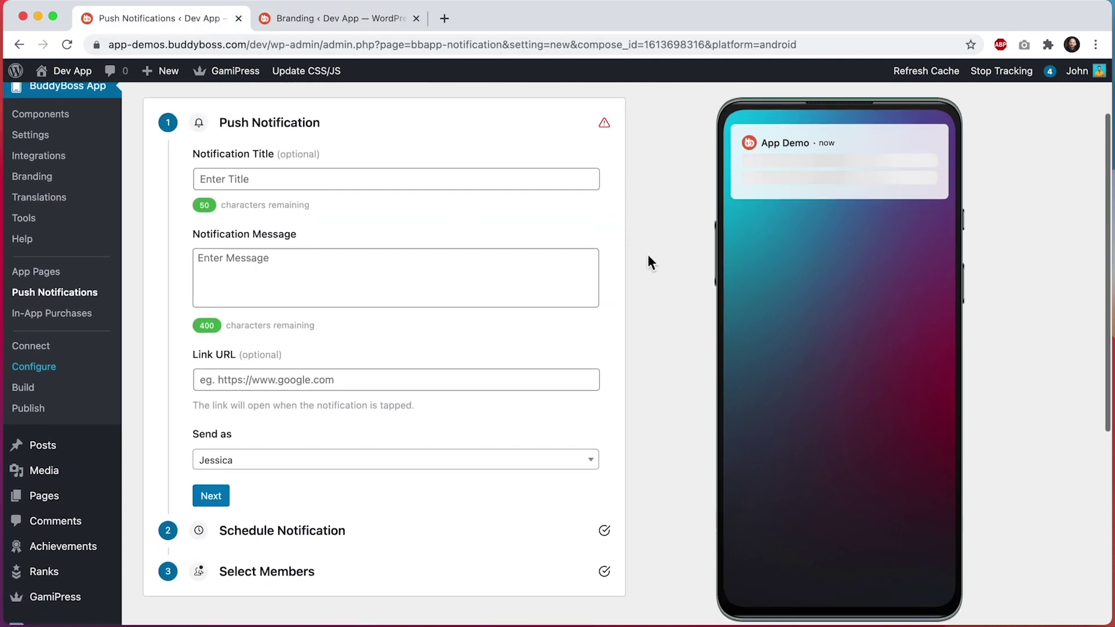
Review the App Icons section of the branding images with its iOS and Android icons, and close the Branding page.
{"action": "left_click", "coordinate": [385, 22]}
{"action": "scroll", "coordinate": [230, 509], "scroll_direction": "down", "scroll_amount": 4}
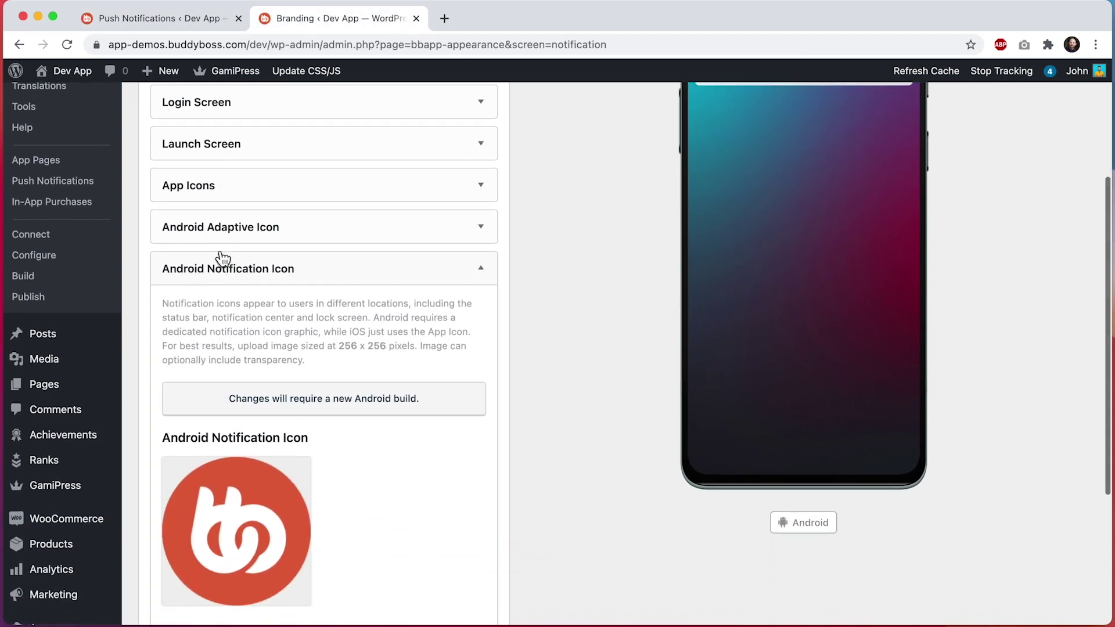
{"action": "left_click", "coordinate": [216, 191]}
{"action": "scroll", "coordinate": [276, 477], "scroll_direction": "down", "scroll_amount": 1}
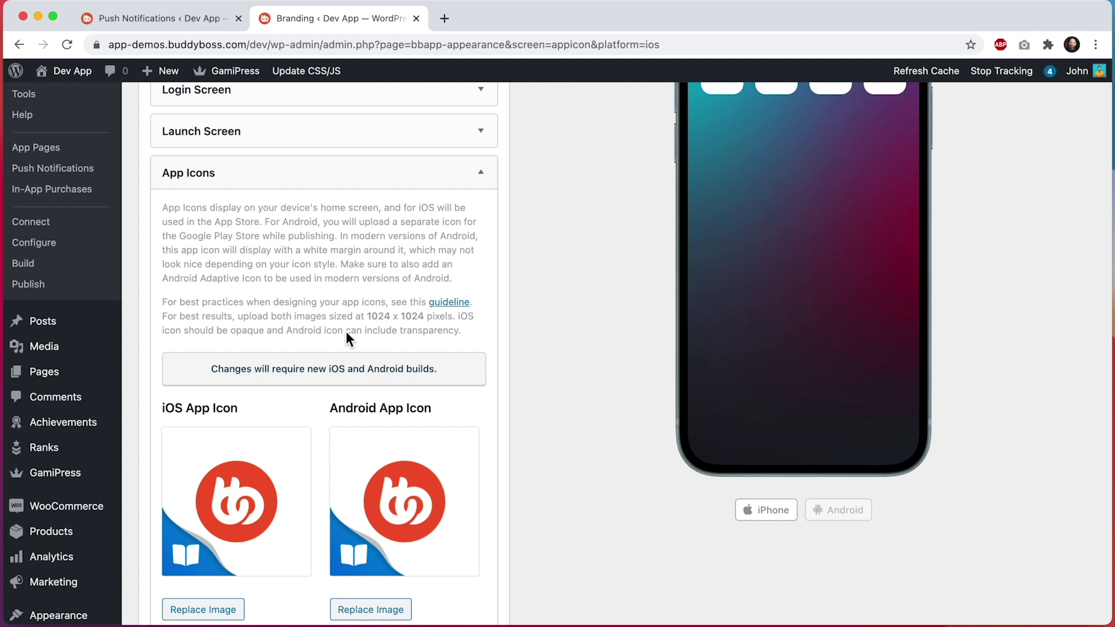
{"action": "scroll", "coordinate": [346, 331], "scroll_direction": "down", "scroll_amount": 5}
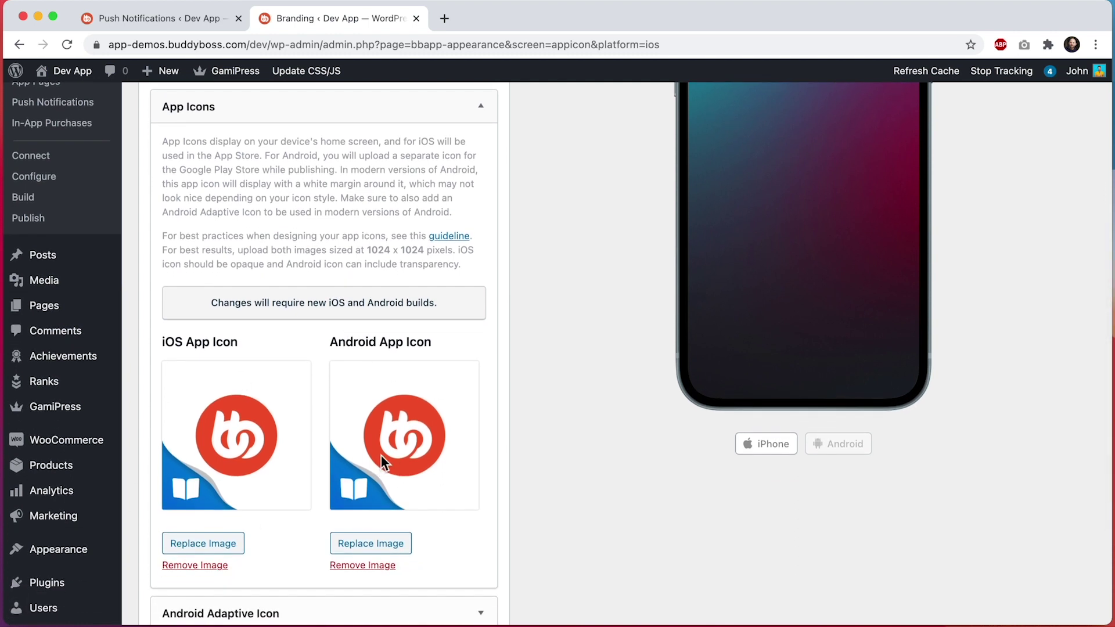
{"action": "left_click", "coordinate": [416, 18]}
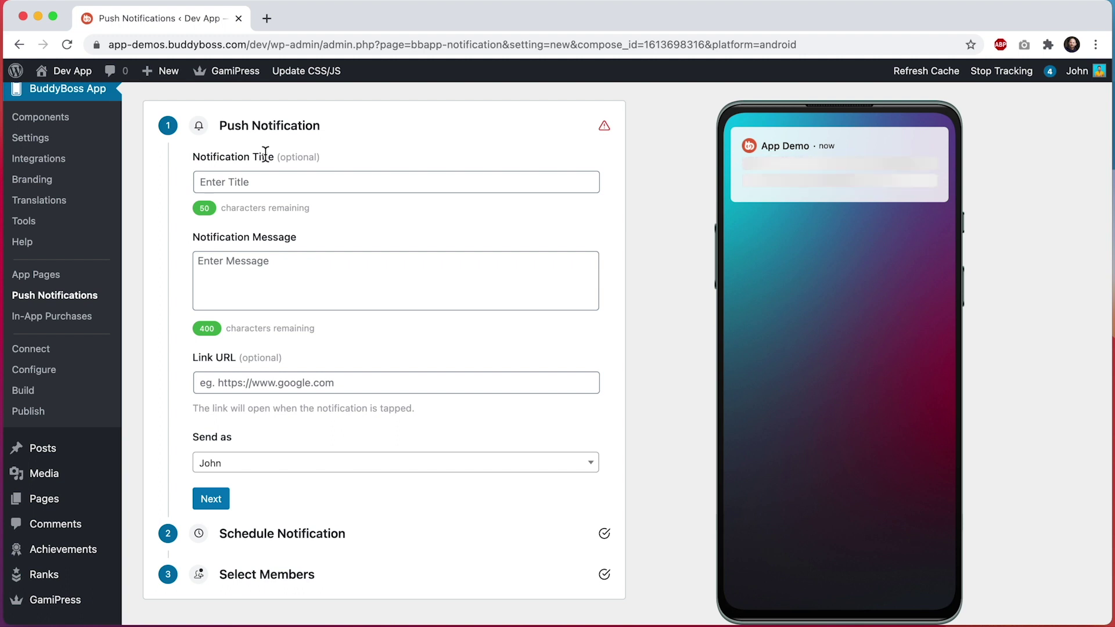
Title the notification "New Course!" and enter the message "A new course is available in the app! Make sure to check it out.".
{"action": "left_click", "coordinate": [273, 183]}
{"action": "type", "text": "New Course!"}
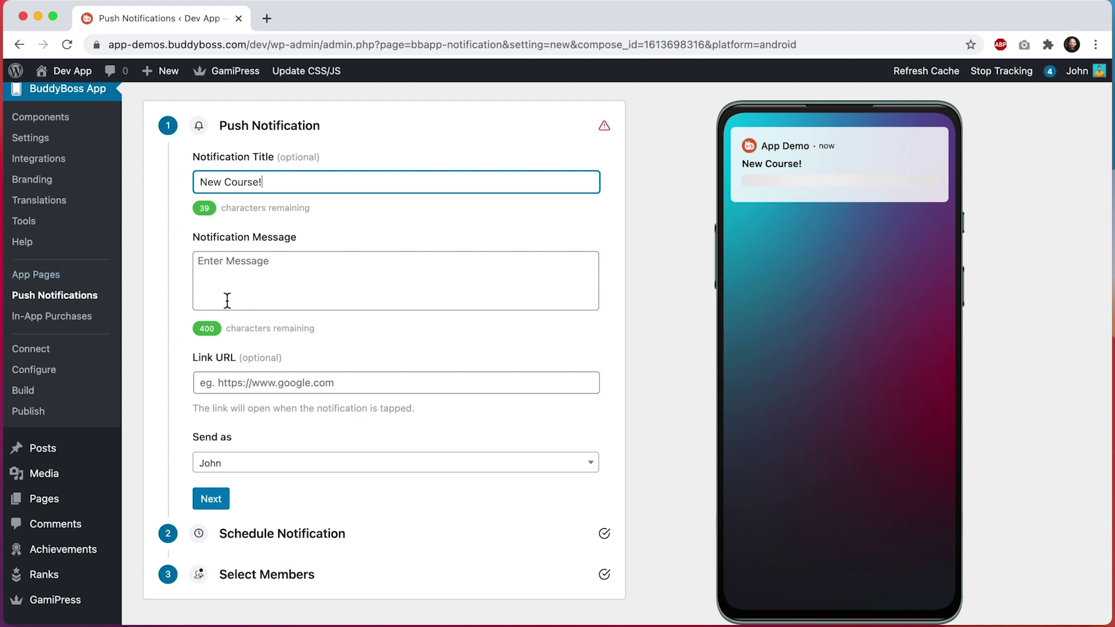
{"action": "left_click", "coordinate": [292, 293]}
{"action": "type", "text": "A new cour"}
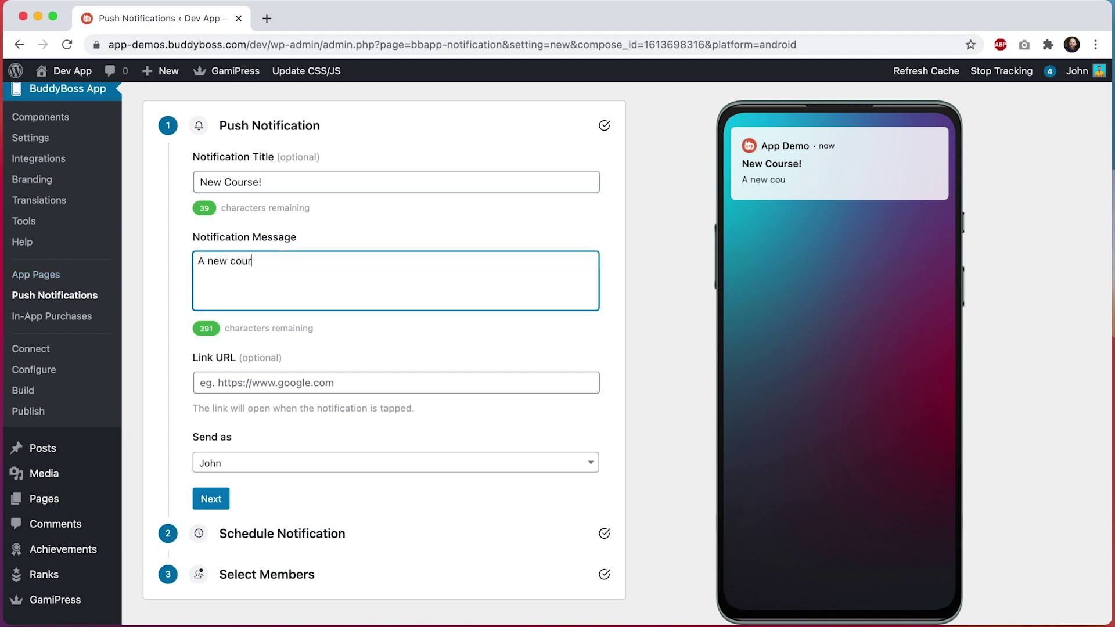
{"action": "type", "text": "se is available"}
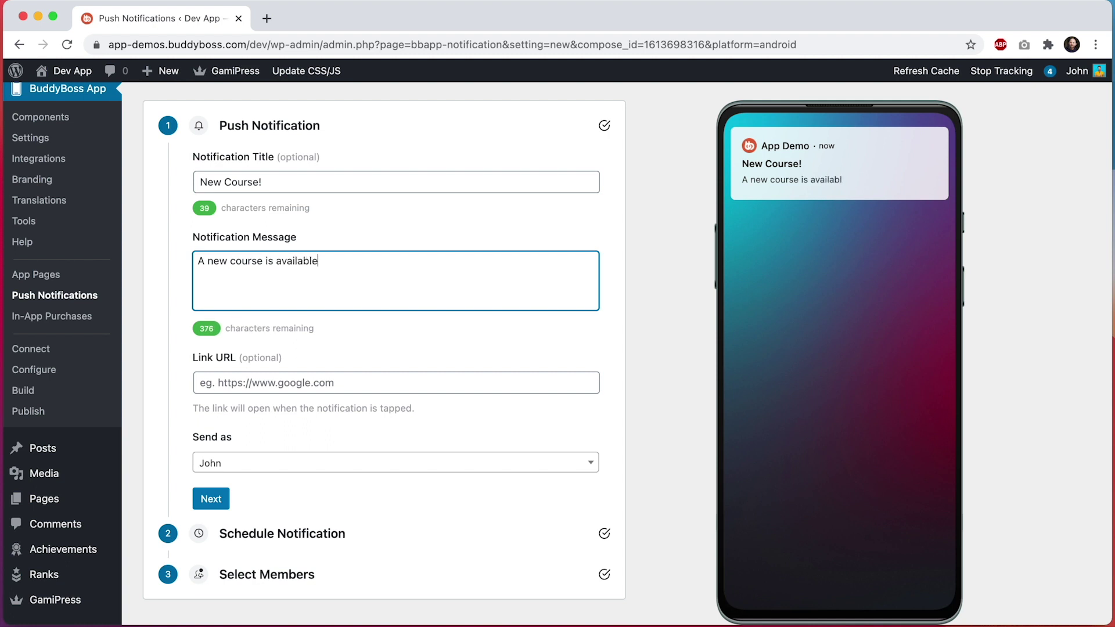
{"action": "type", "text": " in the app"}
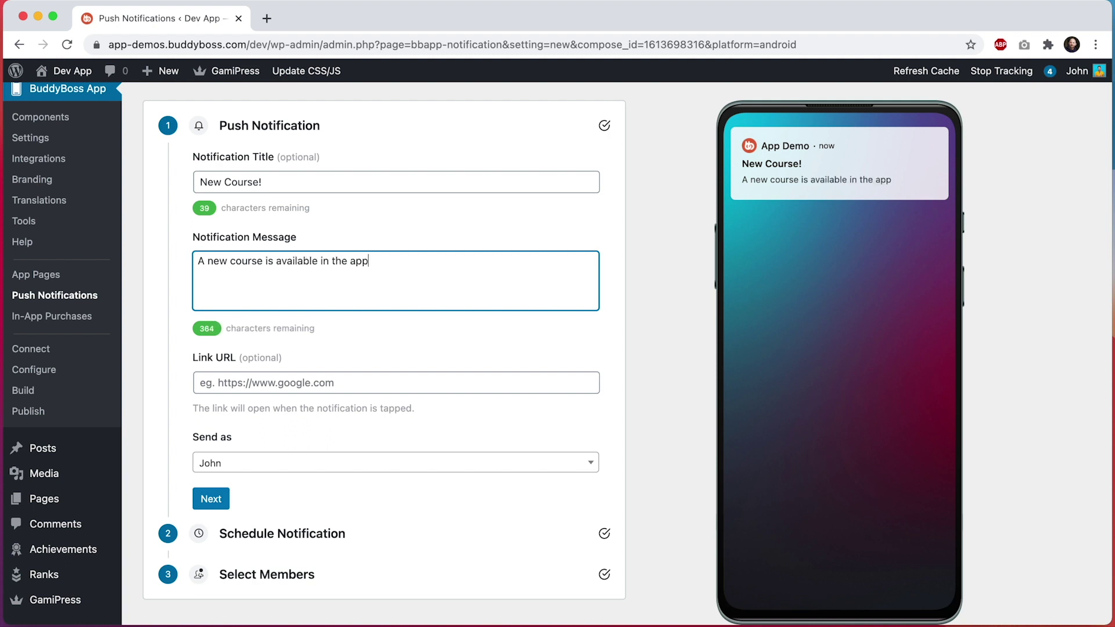
{"action": "type", "text": "! Make sure to check it out."}
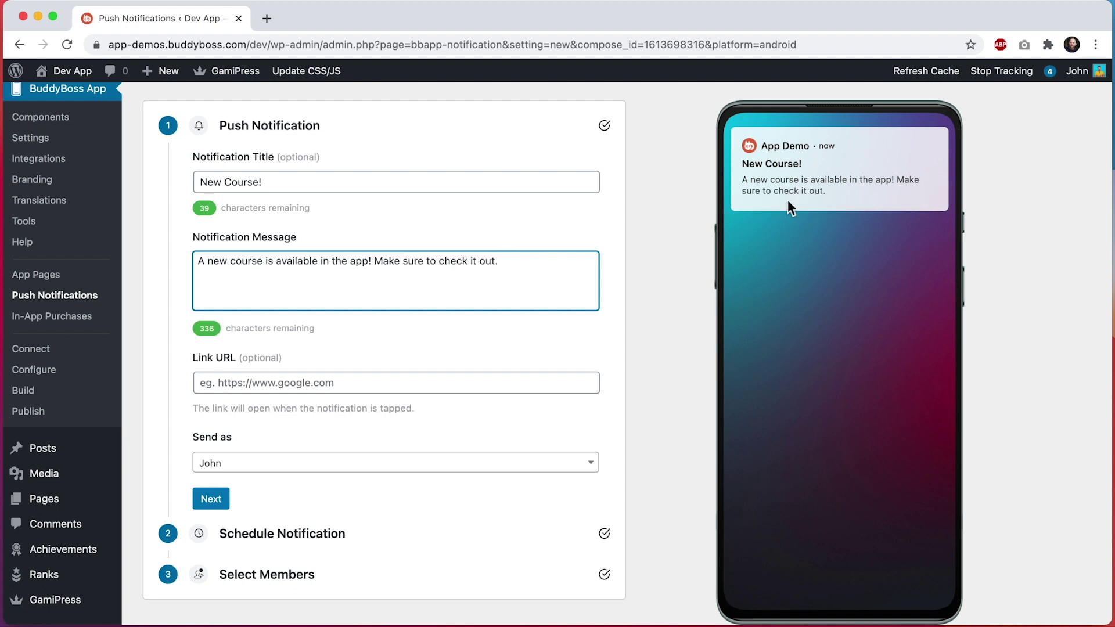
{"action": "left_click", "coordinate": [844, 199]}
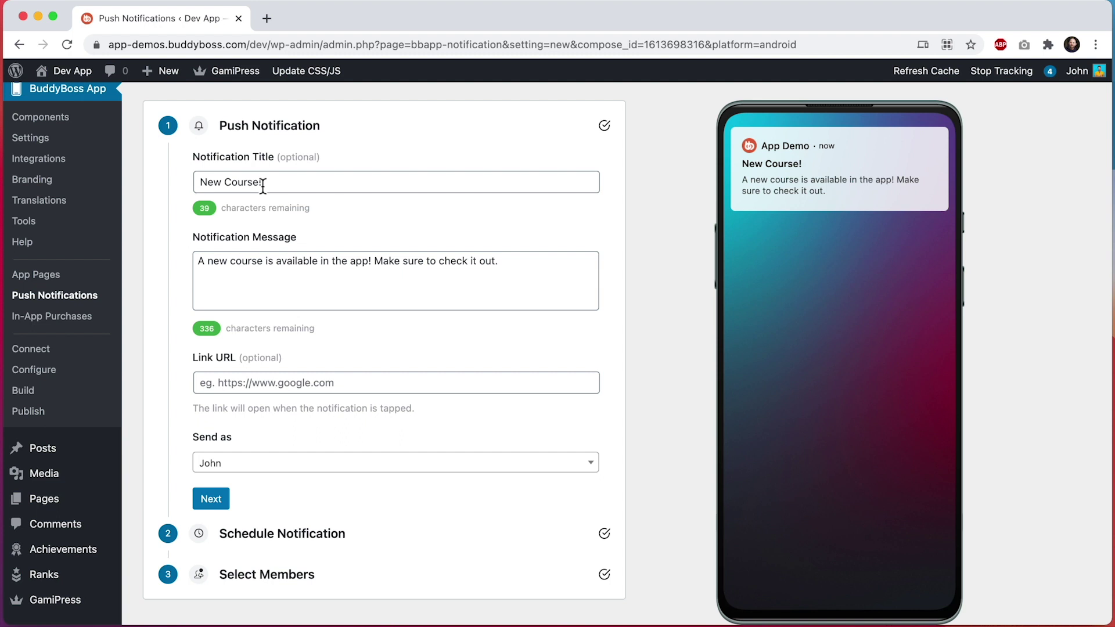
View the Cybersecurity Standards course from the LearnDash course list in a separate browser tab and copy its URL.
{"action": "scroll", "coordinate": [263, 186], "scroll_direction": "up", "scroll_amount": 3}
{"action": "mouse_move", "coordinate": [93, 129]}
{"action": "left_click", "coordinate": [183, 154], "text": "super"}
{"action": "left_click", "coordinate": [274, 18]}
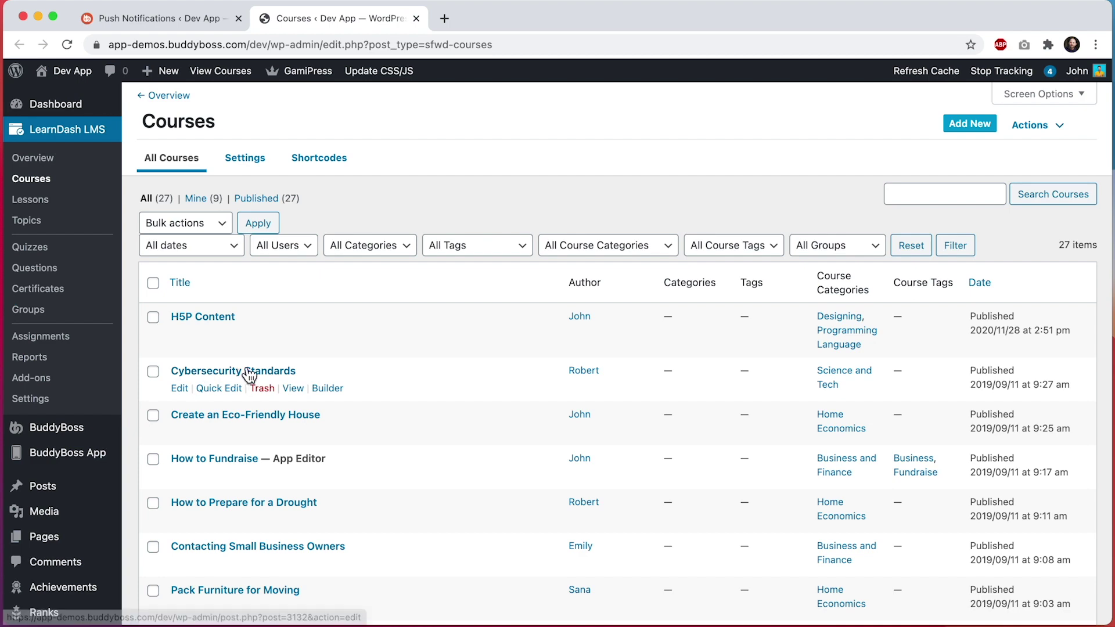
{"action": "left_click", "coordinate": [301, 389]}
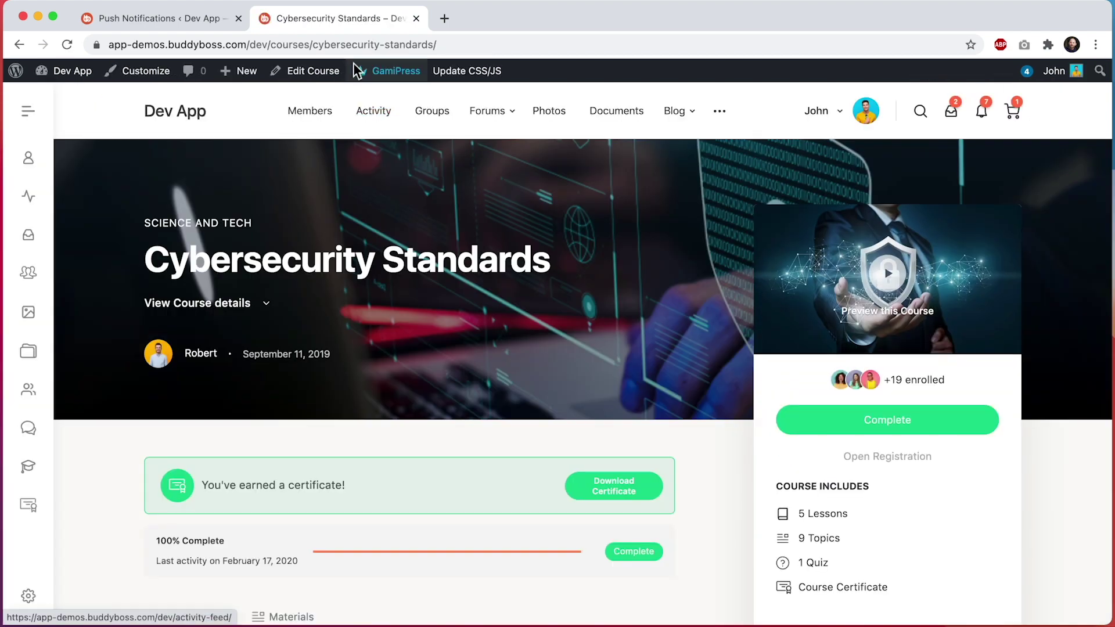
{"action": "left_click", "coordinate": [348, 47]}
{"action": "key", "text": "super+c"}
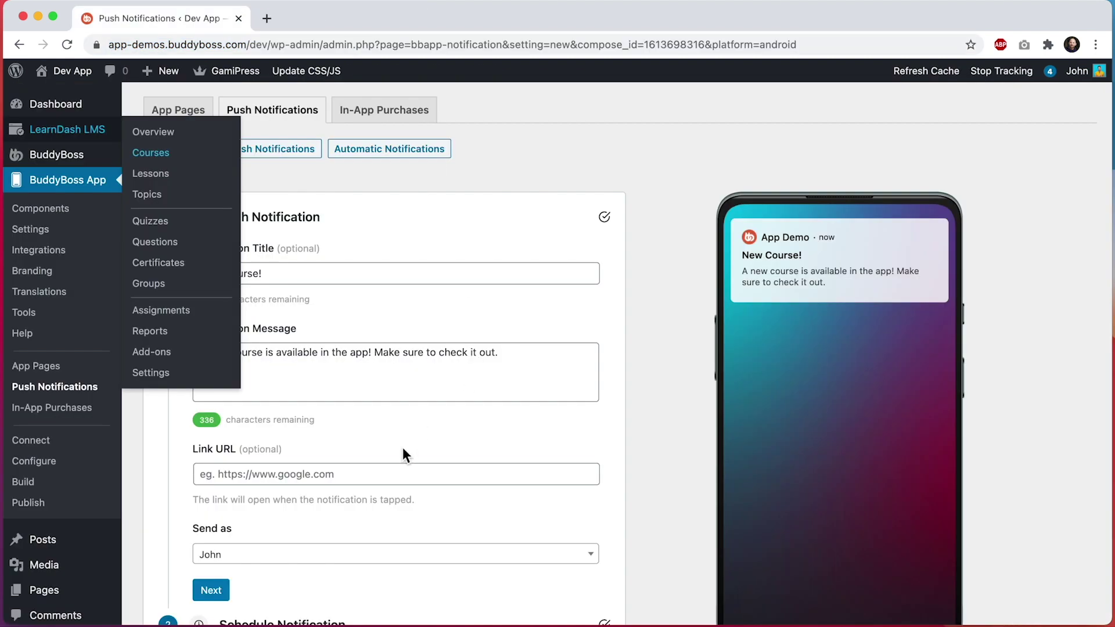
{"action": "left_click", "coordinate": [320, 479]}
{"action": "key", "text": "super+v"}
{"action": "left_click", "coordinate": [374, 437]}
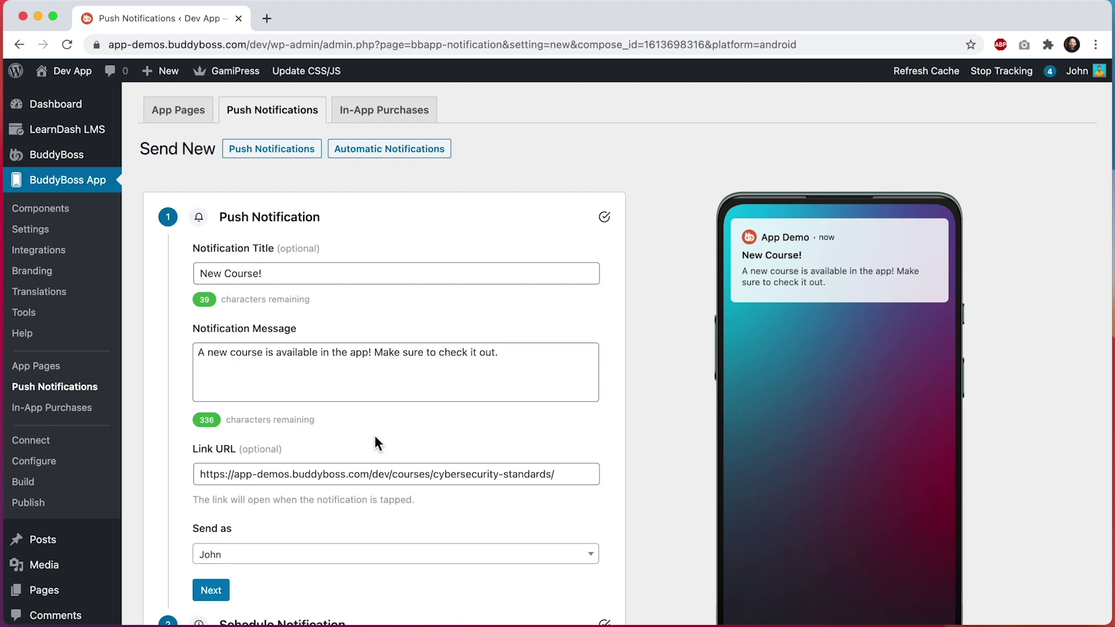
Keep the currently selected member as the notification's sender and proceed to the schedule settings.
{"action": "scroll", "coordinate": [385, 437], "scroll_direction": "down", "scroll_amount": 2}
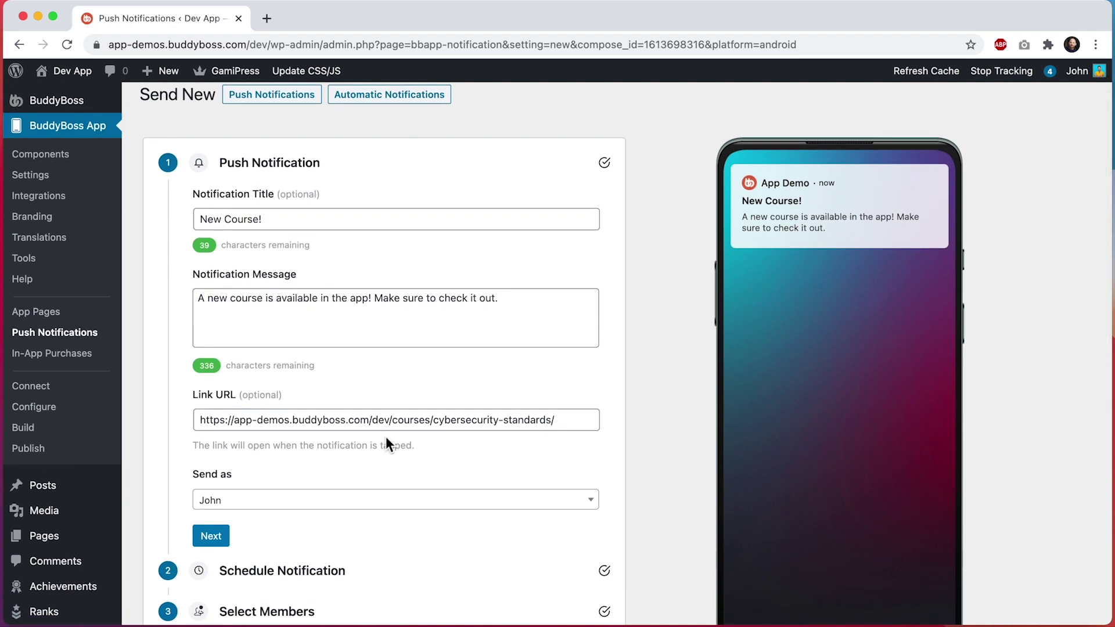
{"action": "left_click", "coordinate": [289, 509]}
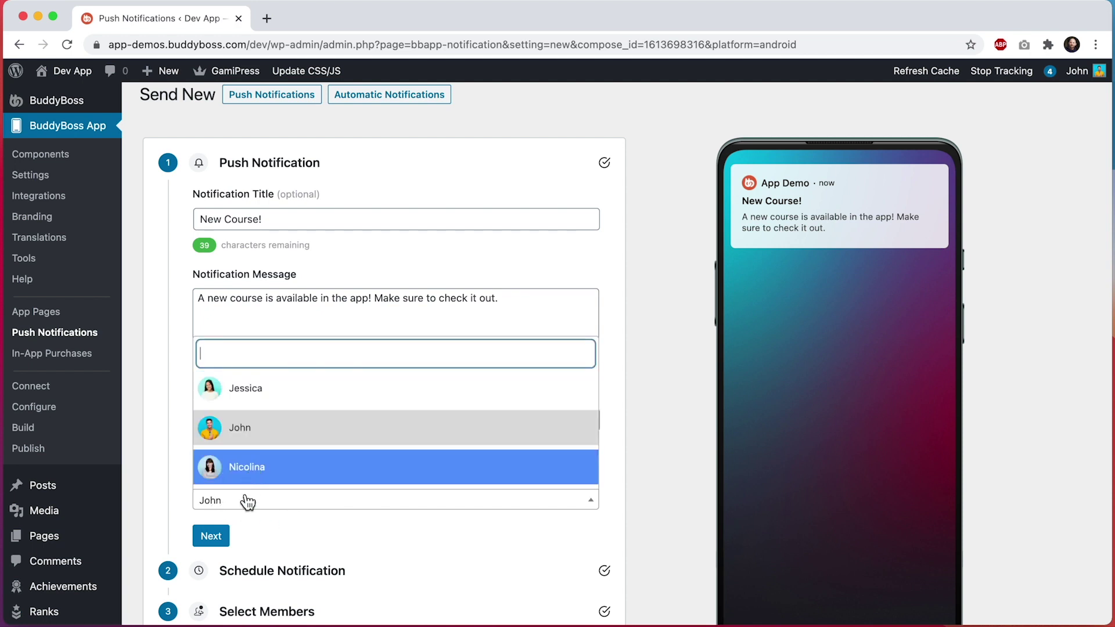
{"action": "left_click", "coordinate": [247, 427]}
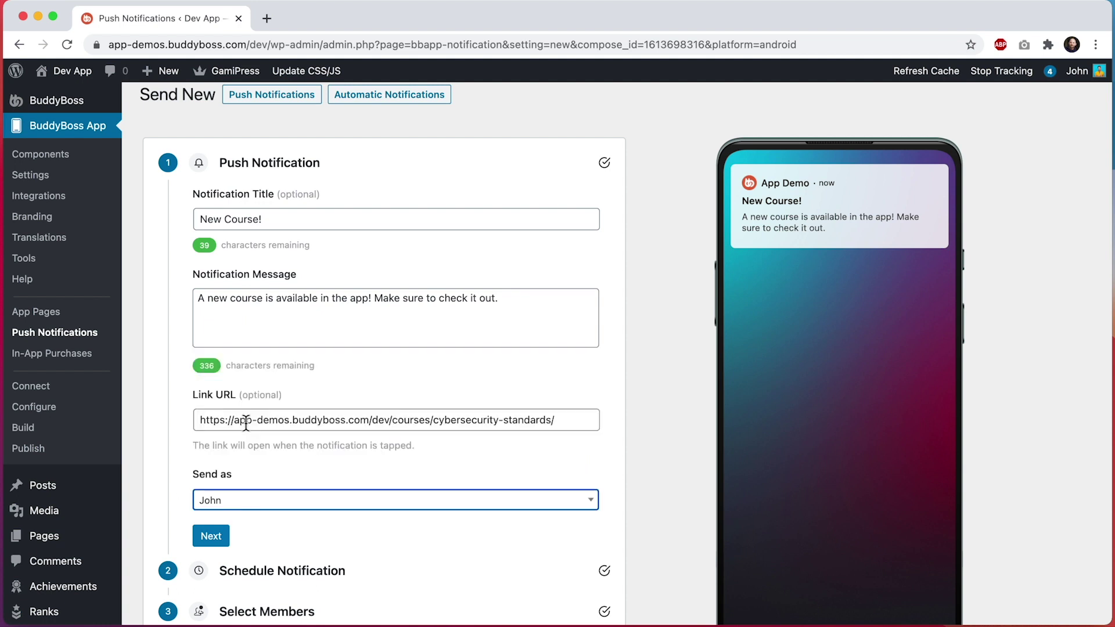
{"action": "left_click", "coordinate": [212, 535]}
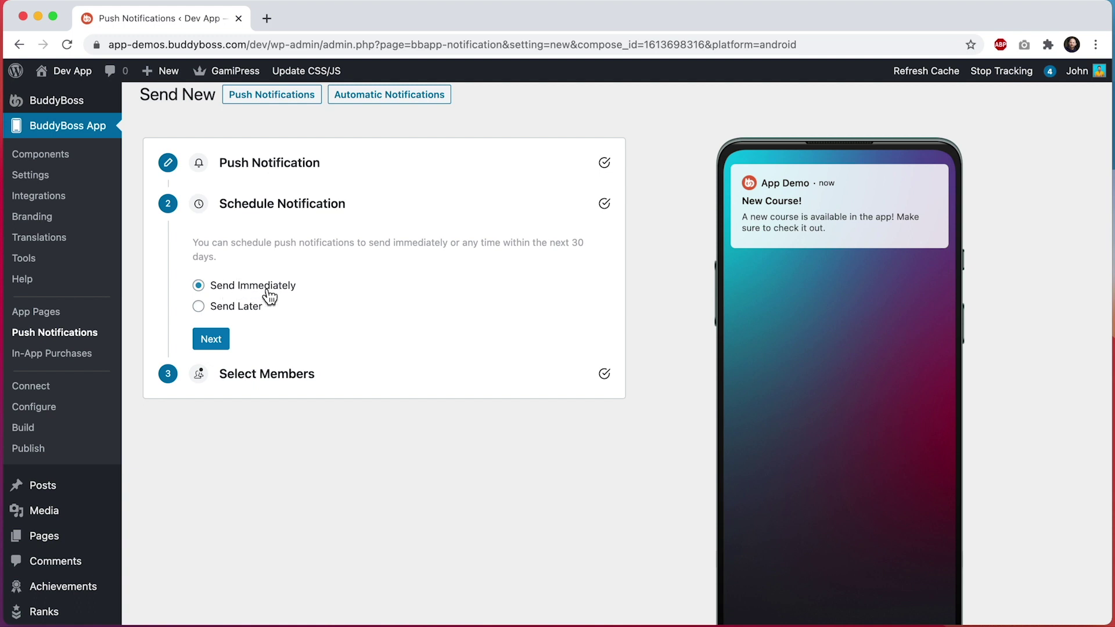
Try scheduling the notification for later delivery on 02/24/2021 and look at the time setting.
{"action": "left_click", "coordinate": [241, 314]}
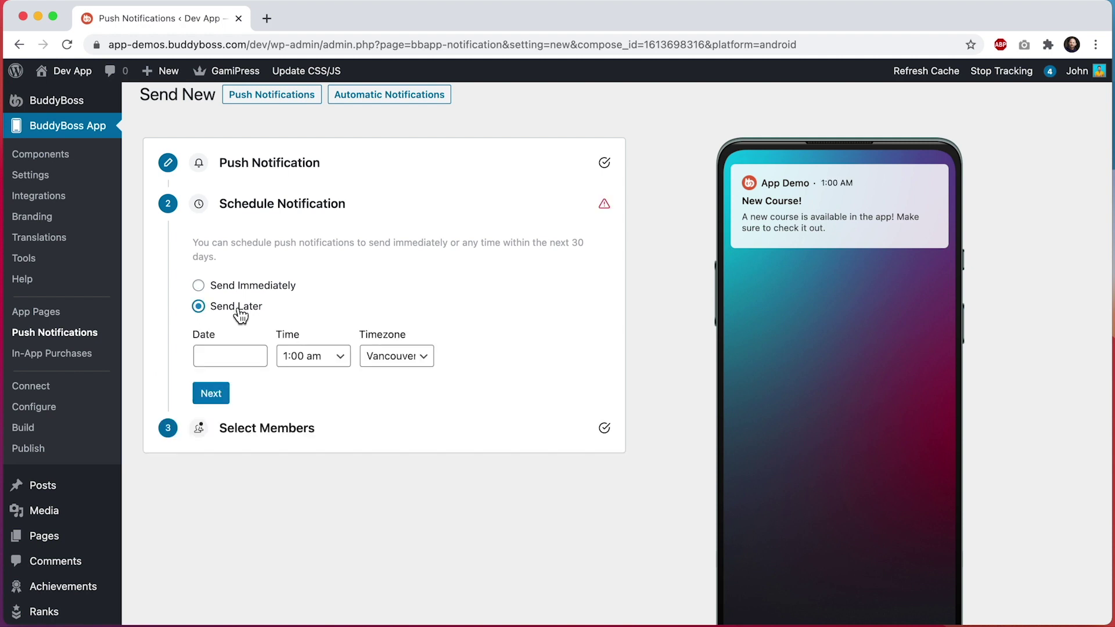
{"action": "left_click", "coordinate": [249, 355]}
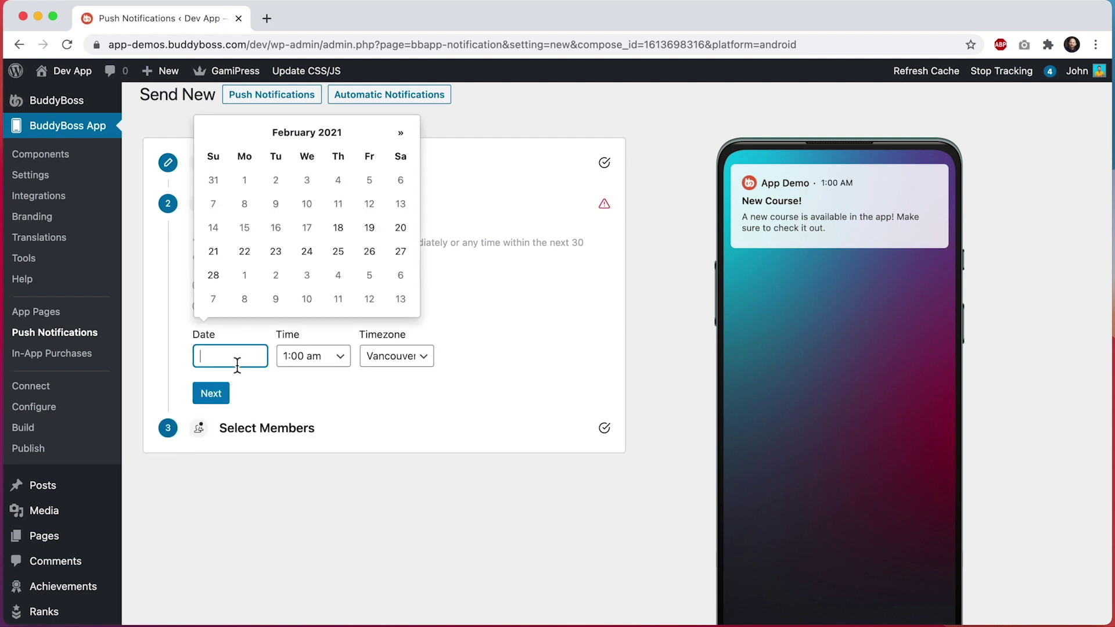
{"action": "left_click", "coordinate": [314, 258]}
{"action": "left_click", "coordinate": [335, 394]}
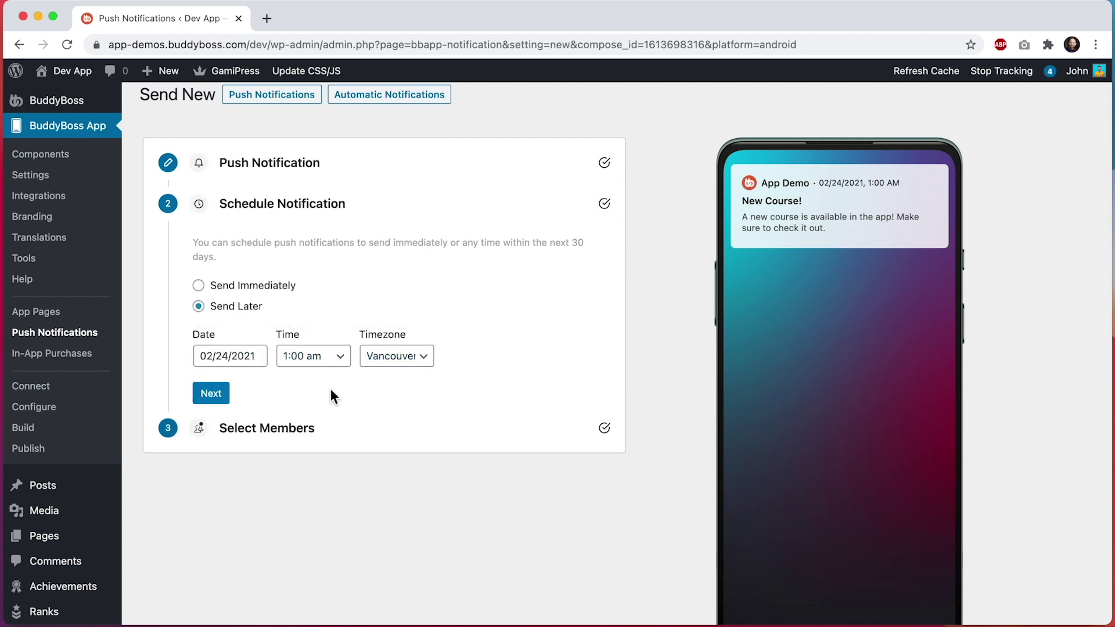
{"action": "left_click", "coordinate": [330, 371]}
Schedule the notification to send immediately and proceed to the member selection.
{"action": "left_click", "coordinate": [252, 288]}
{"action": "left_click", "coordinate": [209, 341]}
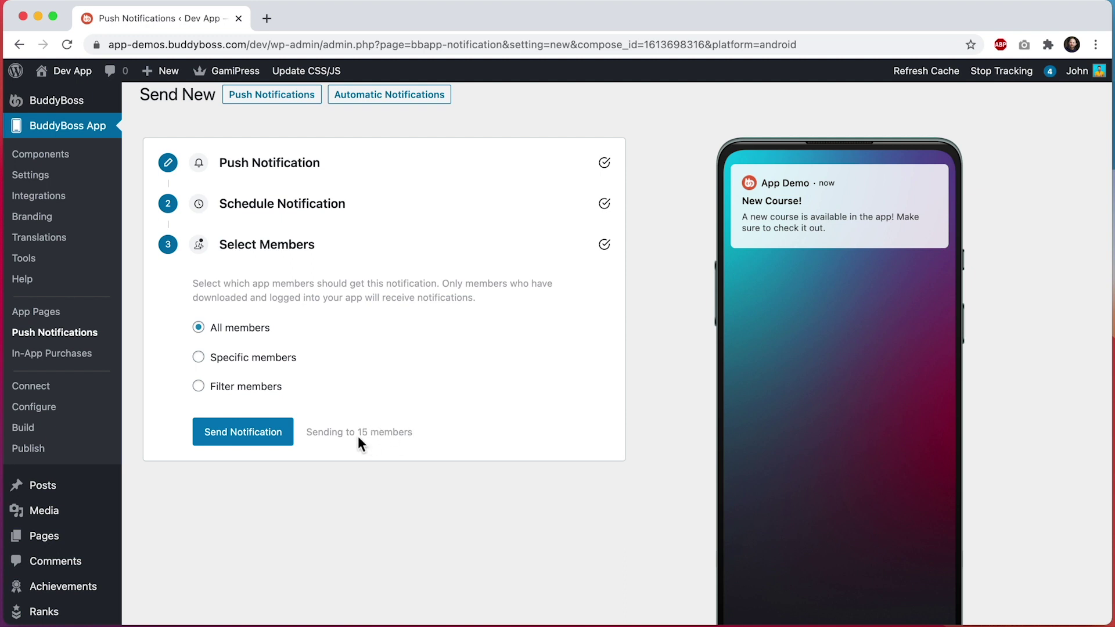
Examine the App Installed column and its display option in the Users list, and return to the notification form.
{"action": "scroll", "coordinate": [201, 528], "scroll_direction": "down", "scroll_amount": 6}
{"action": "left_click", "coordinate": [69, 506], "text": "super"}
{"action": "left_click", "coordinate": [340, 19]}
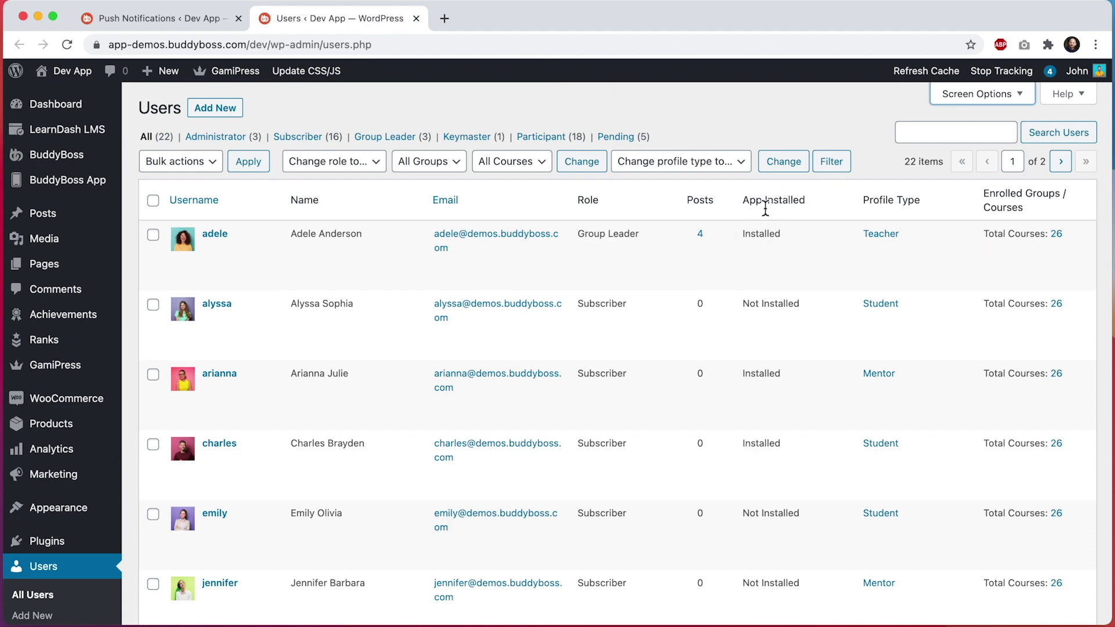
{"action": "left_click", "coordinate": [953, 102]}
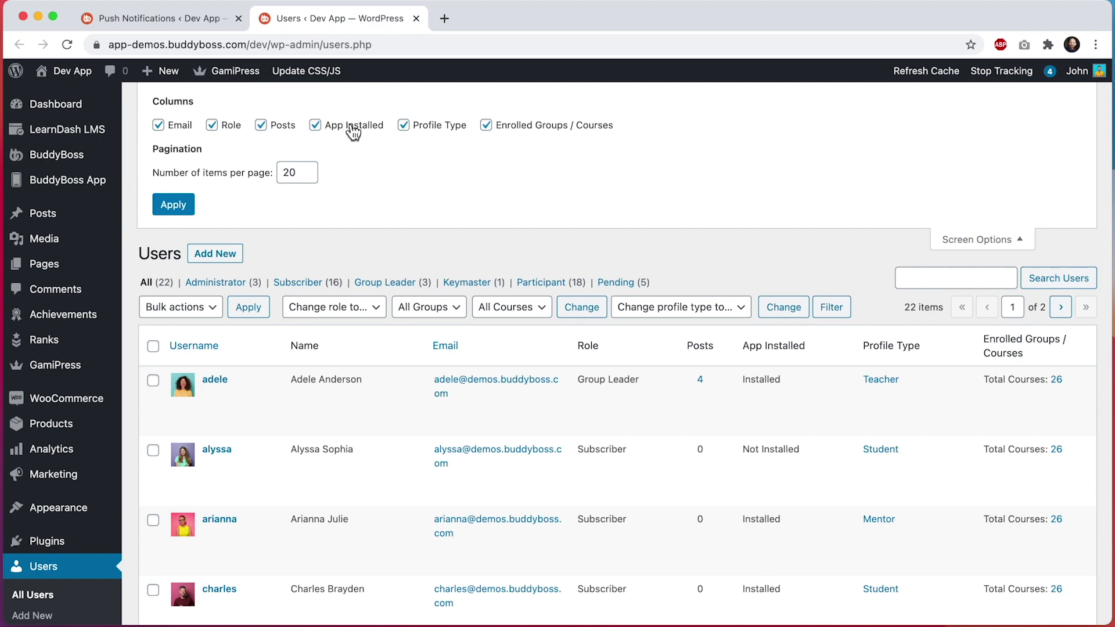
{"action": "left_click", "coordinate": [973, 239]}
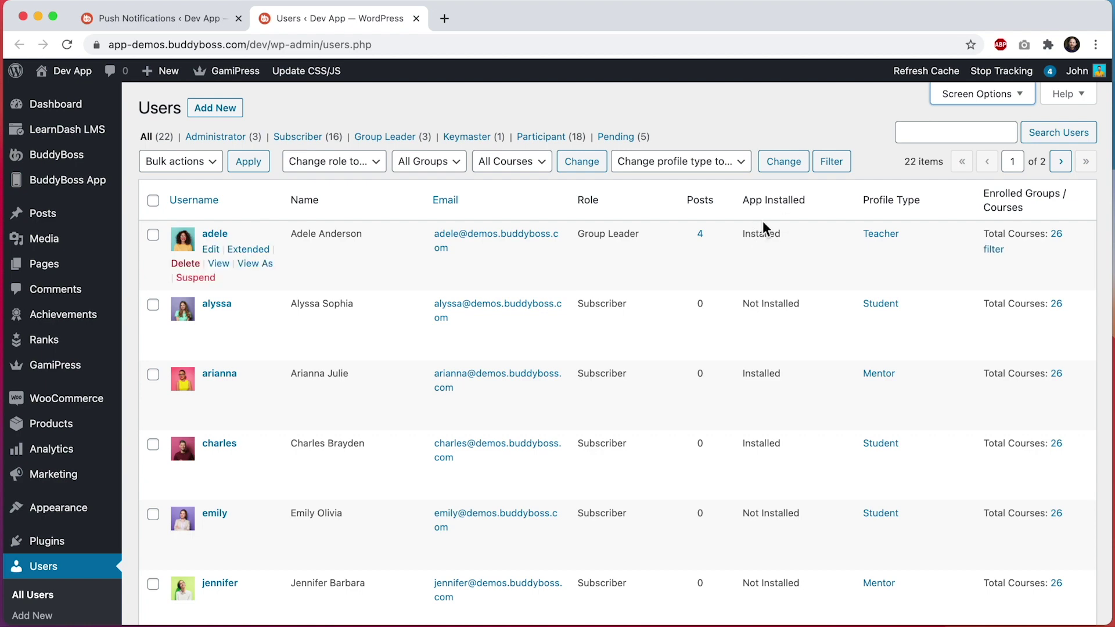
{"action": "left_click", "coordinate": [416, 18]}
Try the Specific members search for the recipients, and filter members by Profile Type instead.
{"action": "scroll", "coordinate": [549, 342], "scroll_direction": "up", "scroll_amount": 1}
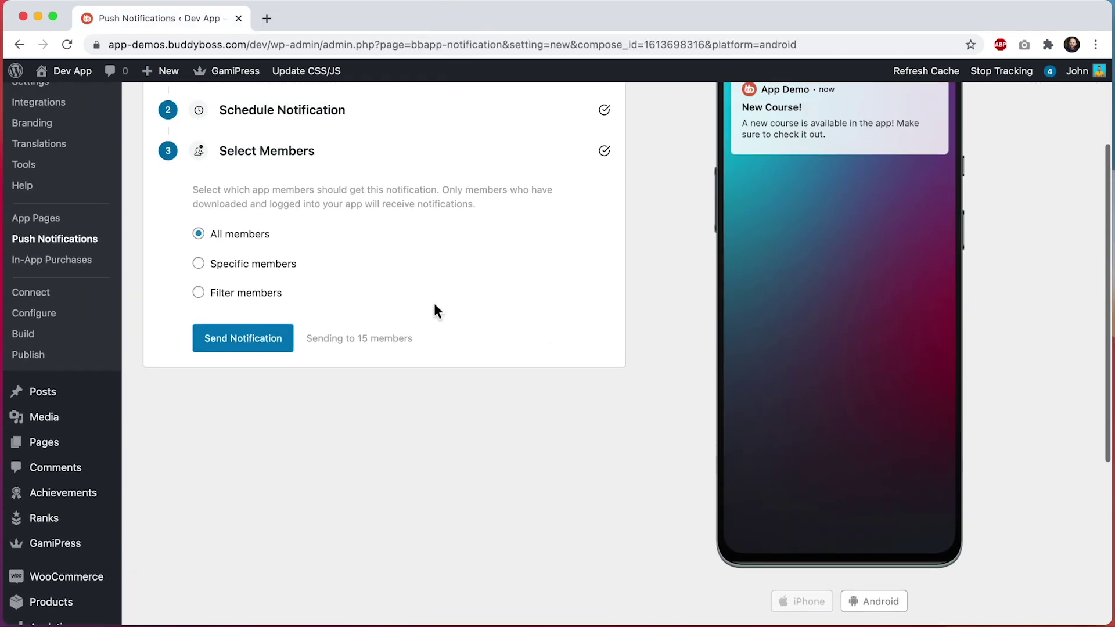
{"action": "left_click", "coordinate": [286, 275]}
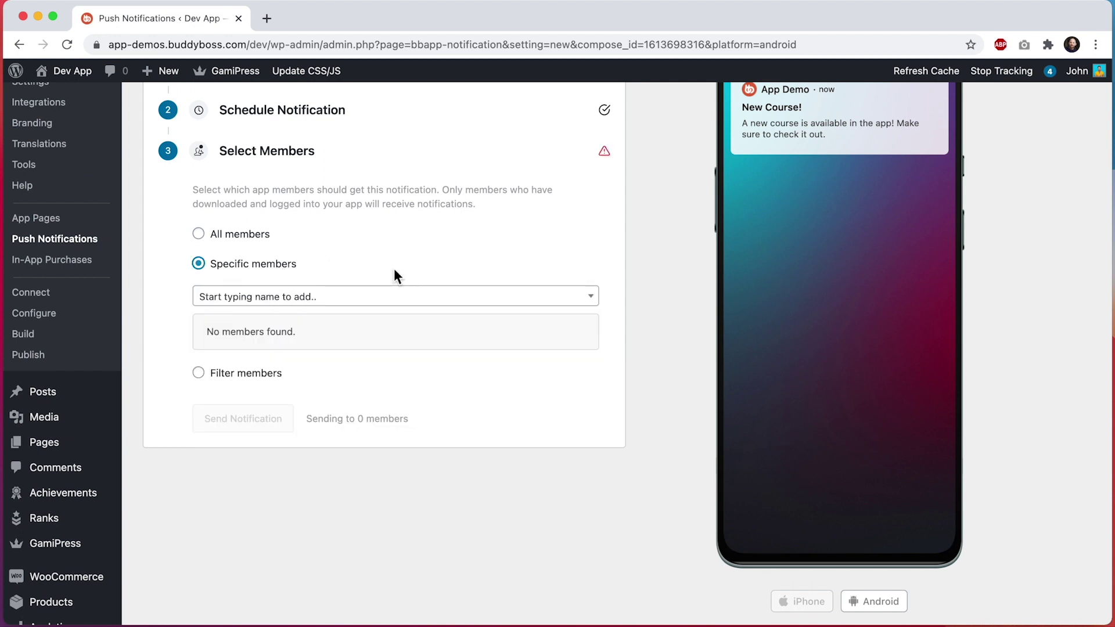
{"action": "left_click", "coordinate": [359, 304]}
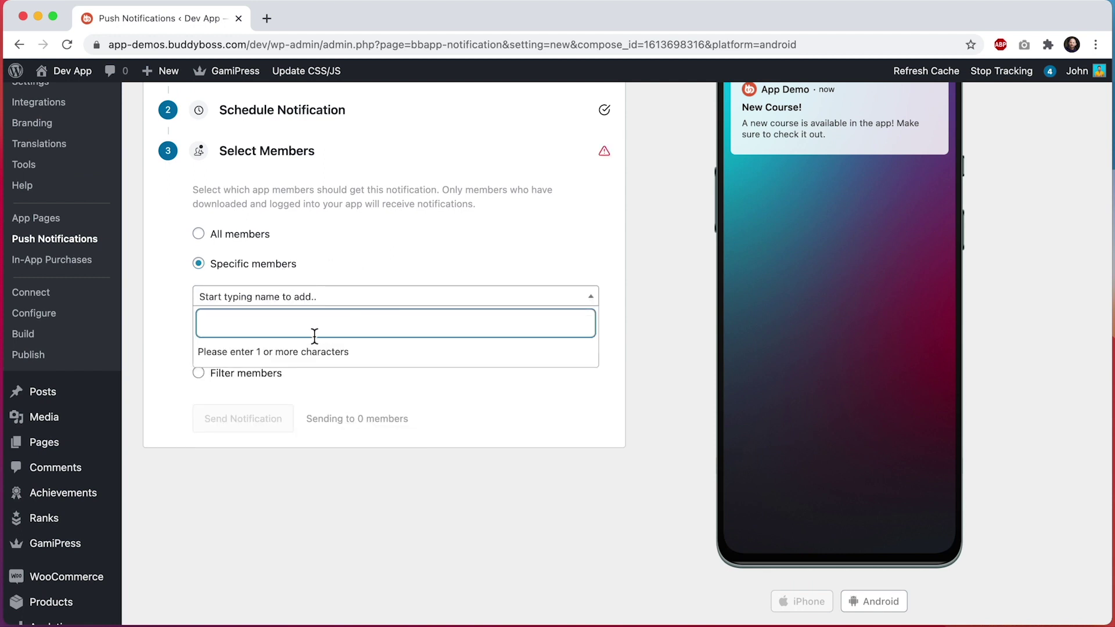
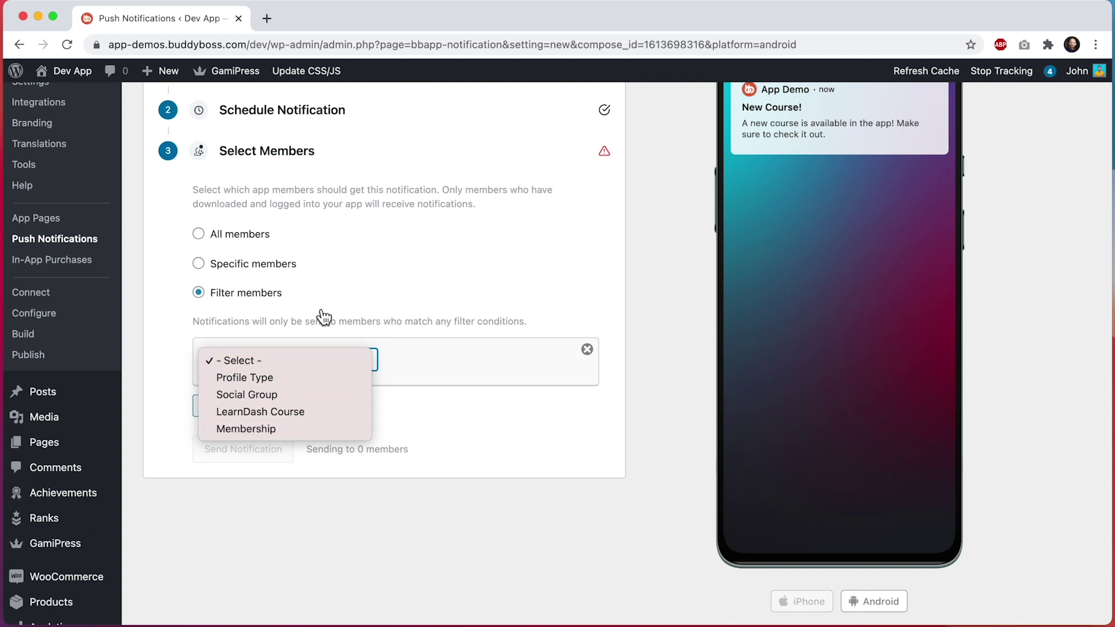
{"action": "left_click", "coordinate": [302, 380]}
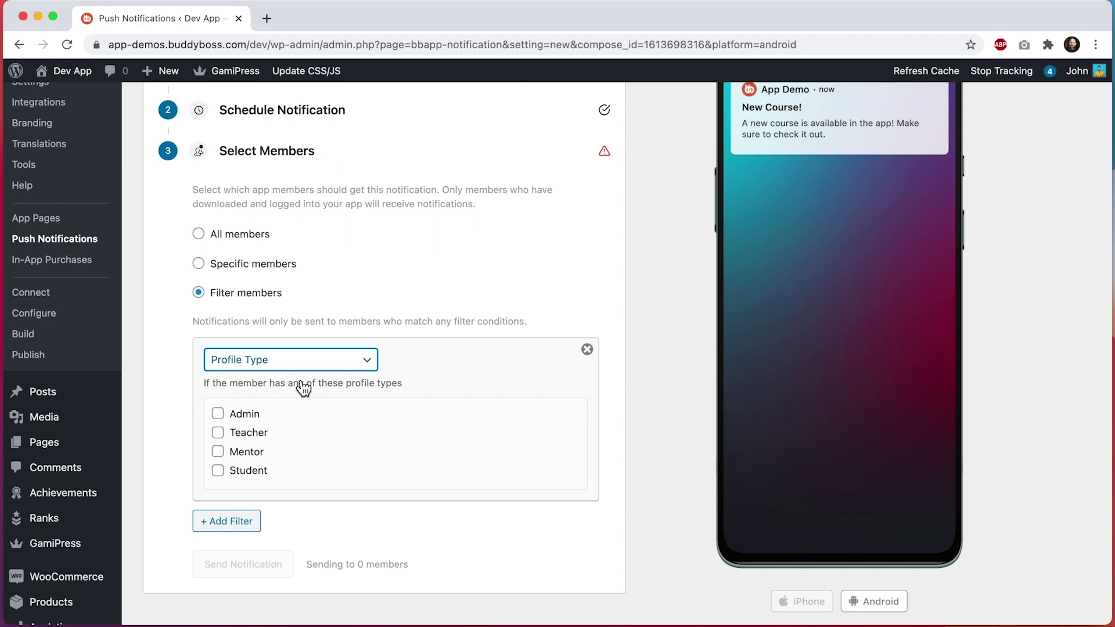
Examine the BuddyBoss Profile Types list in a separate browser tab and return to the notification form.
{"action": "scroll", "coordinate": [160, 352], "scroll_direction": "up", "scroll_amount": 3}
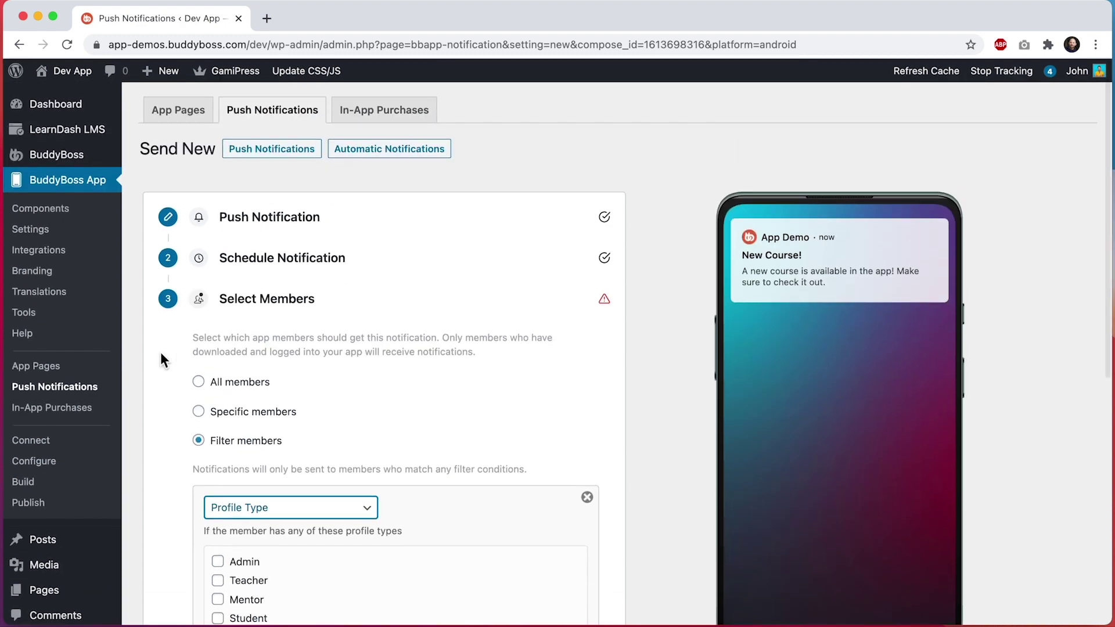
{"action": "mouse_move", "coordinate": [88, 155]}
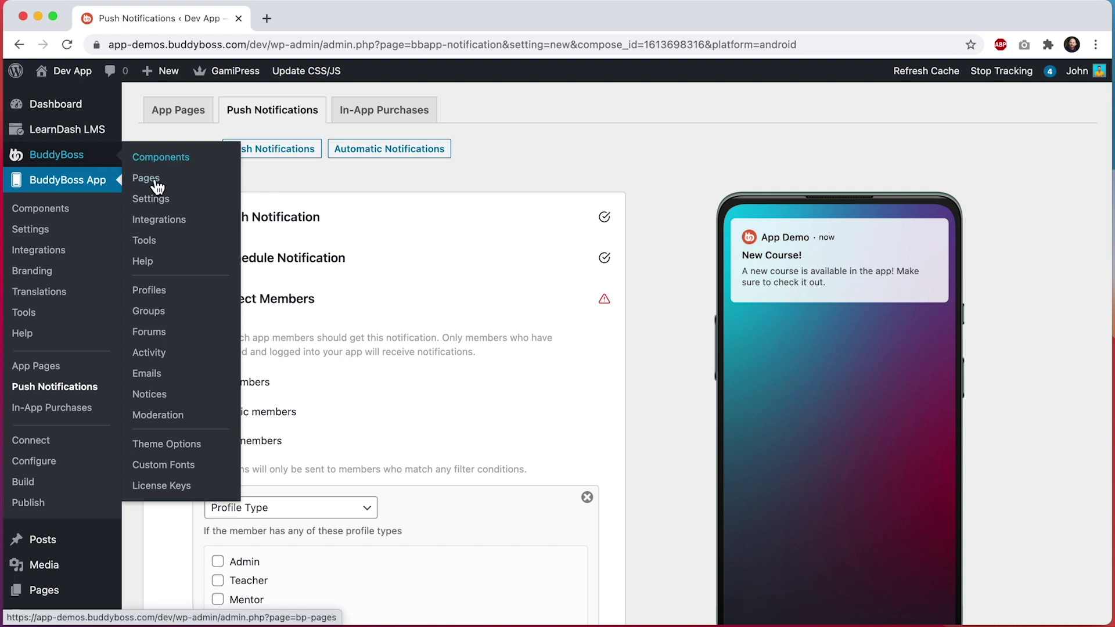
{"action": "left_click", "coordinate": [152, 293], "text": "super"}
{"action": "left_click", "coordinate": [312, 20]}
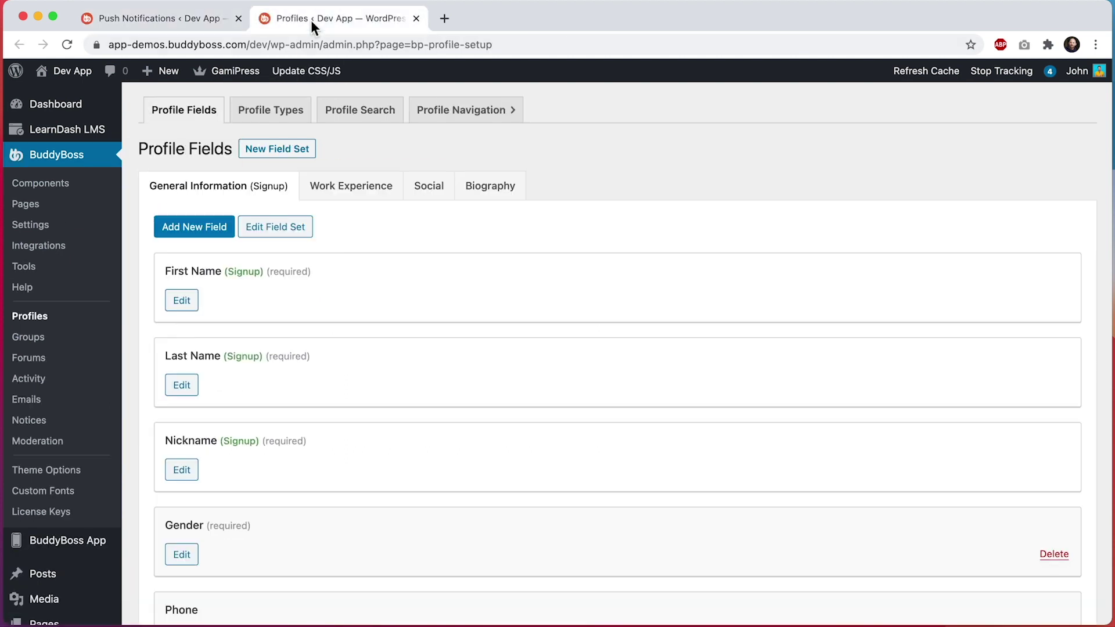
{"action": "left_click", "coordinate": [265, 109]}
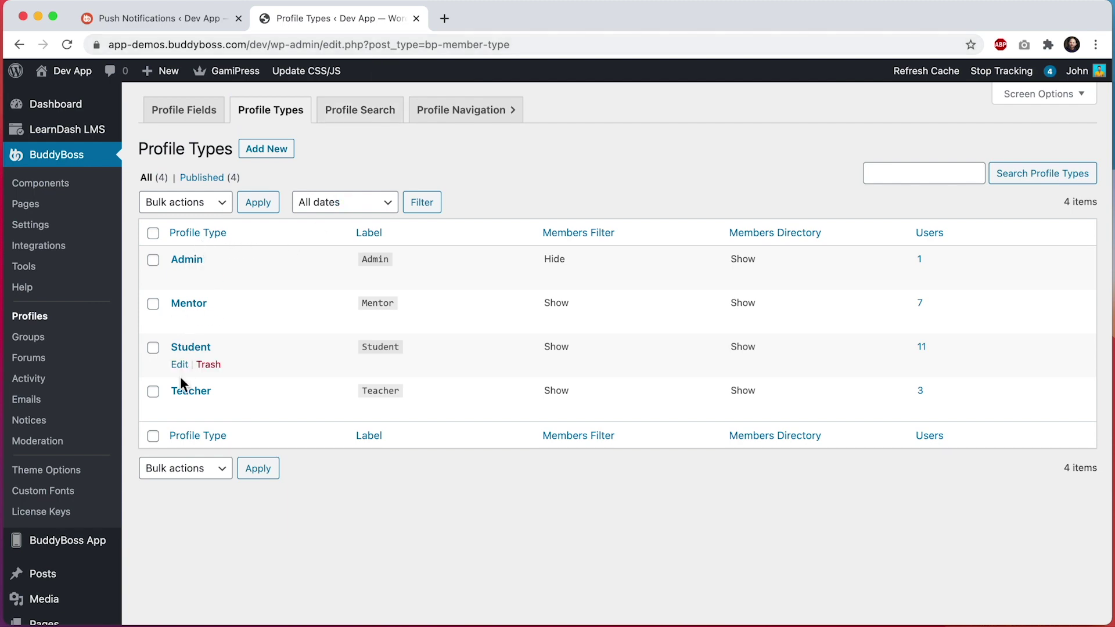
{"action": "left_click", "coordinate": [182, 27]}
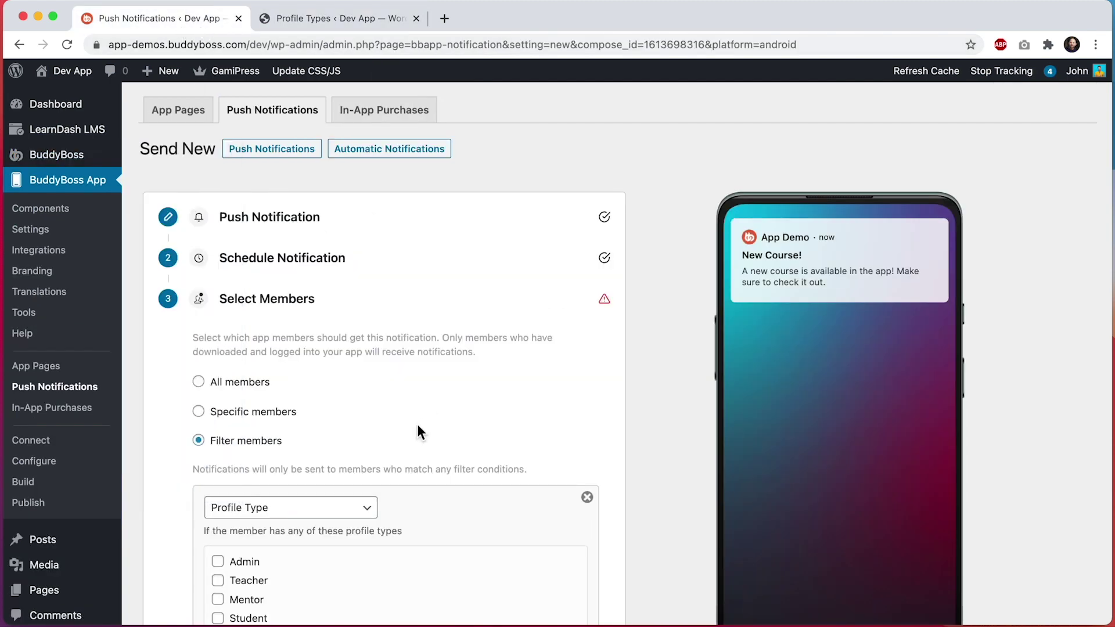
Close the Profile Types tab and change the member filter to Social Group.
{"action": "scroll", "coordinate": [417, 424], "scroll_direction": "down", "scroll_amount": 5}
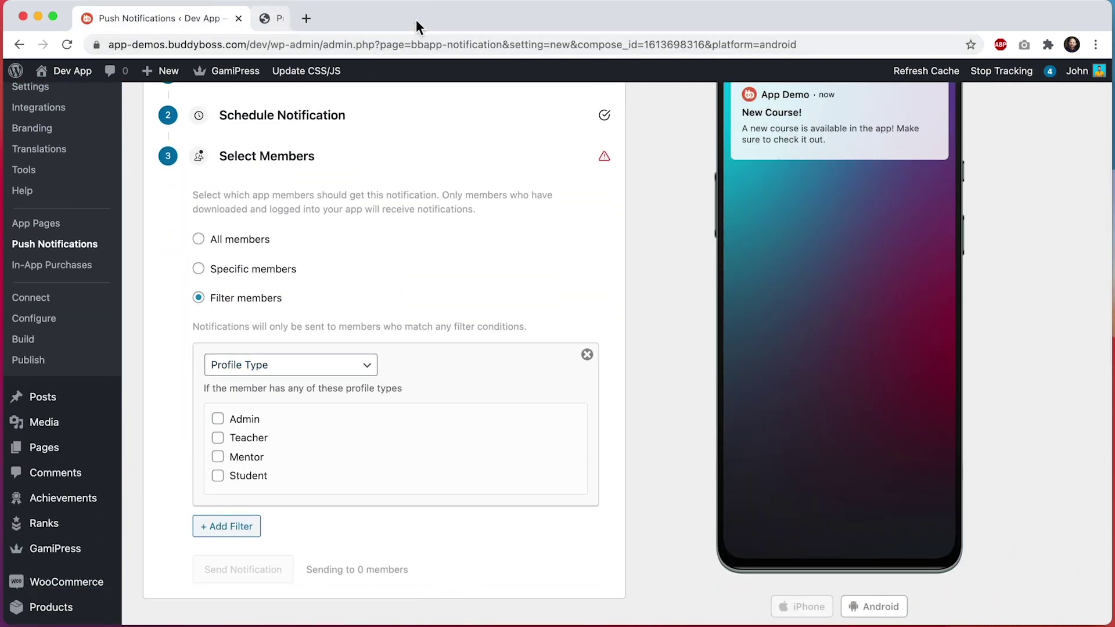
{"action": "left_click", "coordinate": [416, 18]}
{"action": "left_click", "coordinate": [296, 362]}
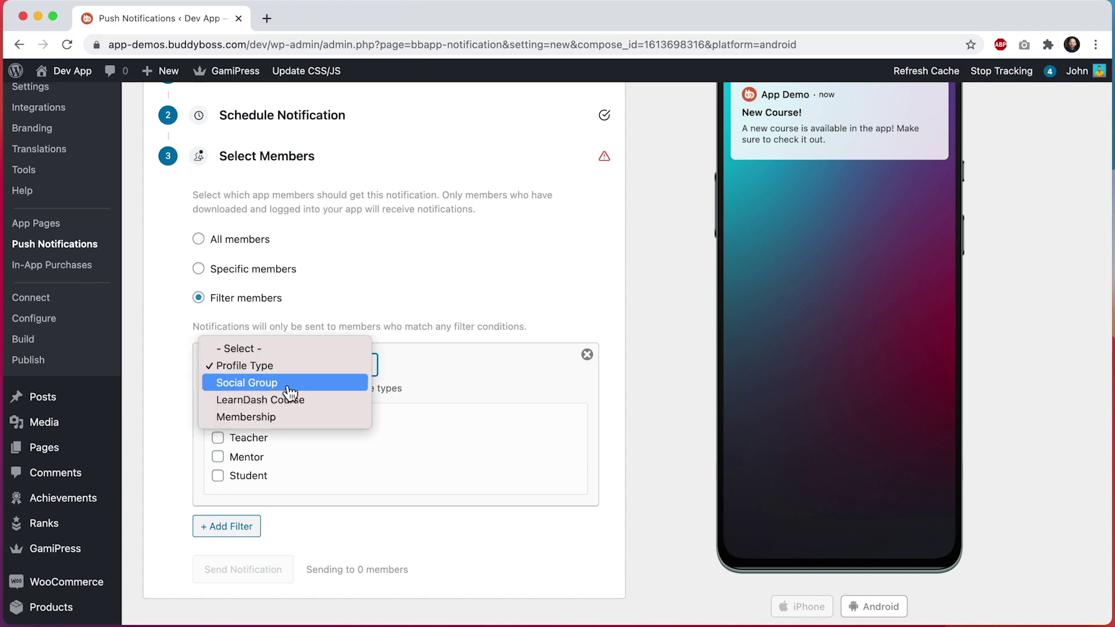
{"action": "left_click", "coordinate": [289, 385]}
Examine the BuddyBoss Groups list in a separate browser tab and return to the notification form.
{"action": "scroll", "coordinate": [406, 372], "scroll_direction": "up", "scroll_amount": 3}
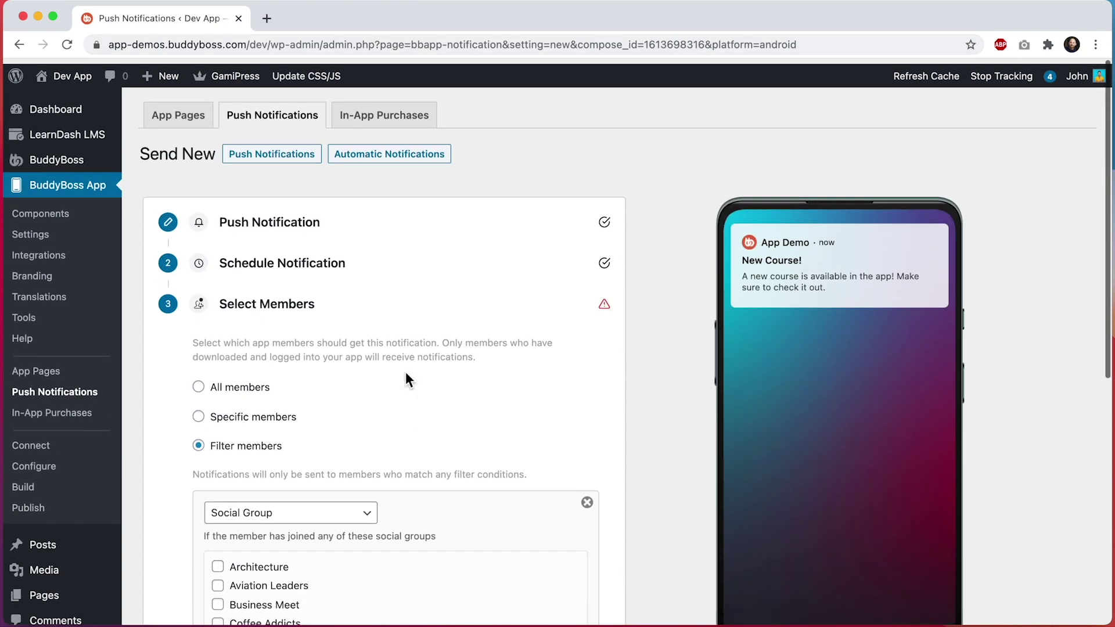
{"action": "mouse_move", "coordinate": [90, 153]}
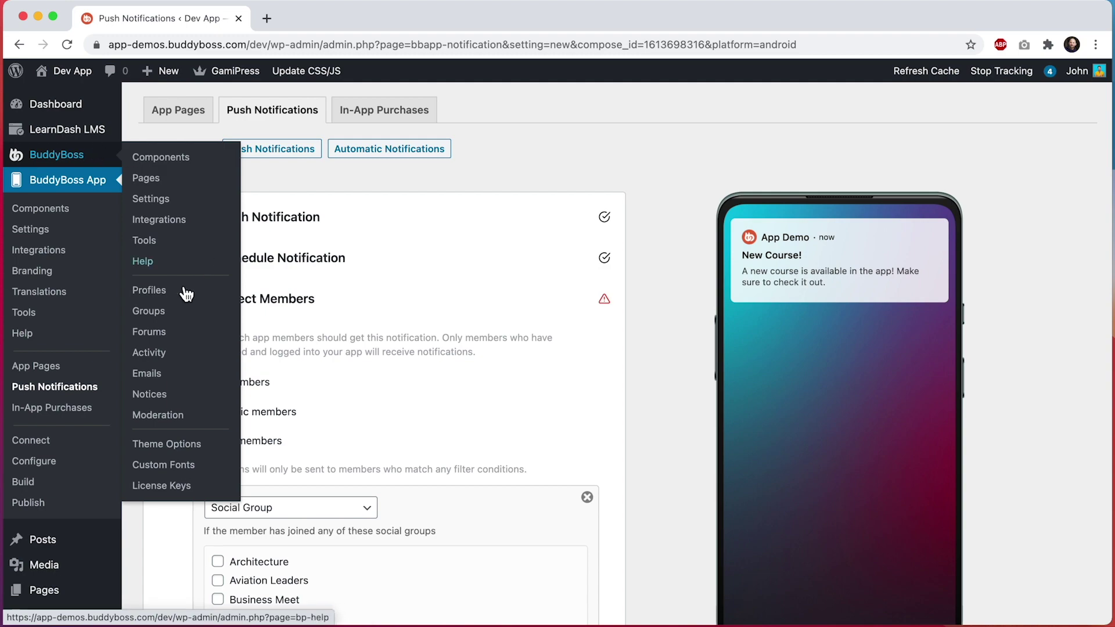
{"action": "left_click", "coordinate": [156, 311], "text": "super"}
{"action": "left_click", "coordinate": [321, 16]}
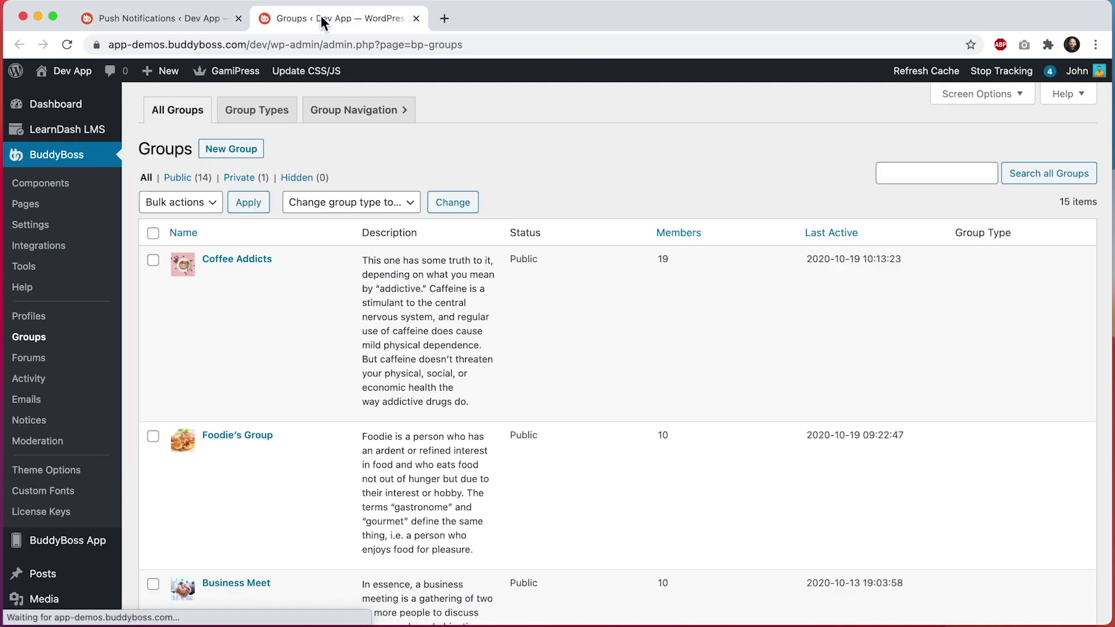
{"action": "scroll", "coordinate": [357, 313], "scroll_direction": "down", "scroll_amount": 2}
{"action": "scroll", "coordinate": [358, 313], "scroll_direction": "down", "scroll_amount": 15}
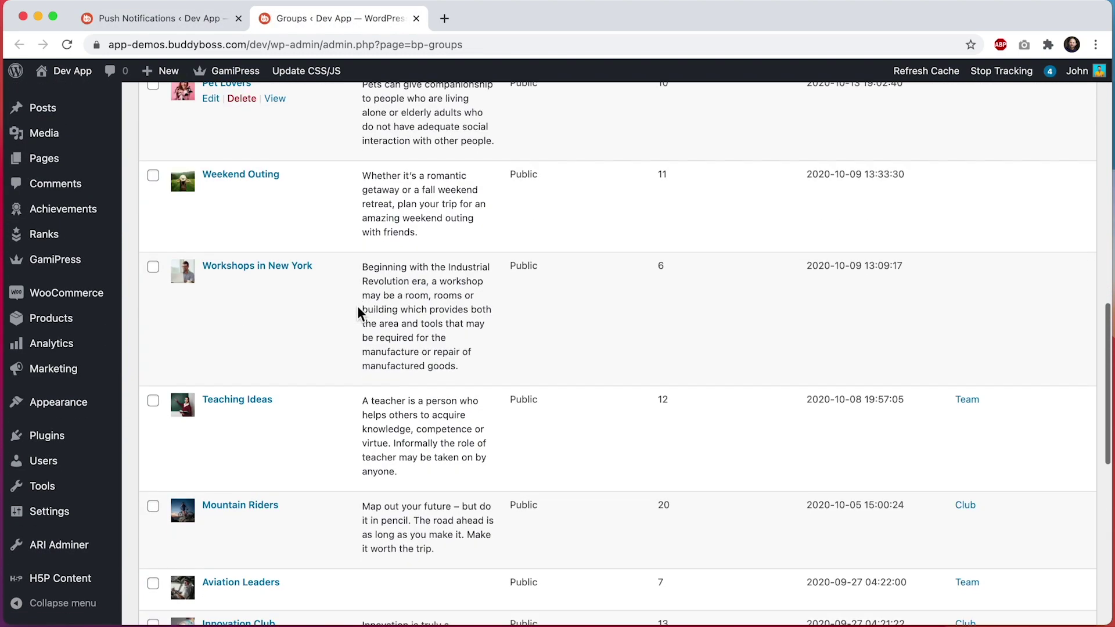
{"action": "key", "text": "super+w"}
{"action": "scroll", "coordinate": [378, 406], "scroll_direction": "down", "scroll_amount": 3}
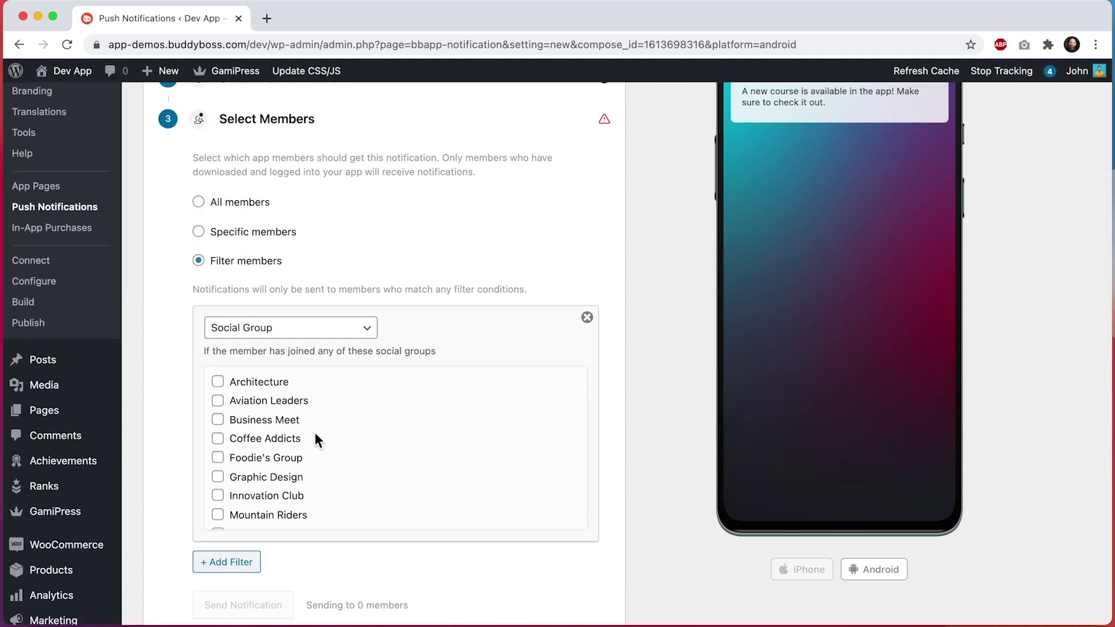
Look through the listed social groups and change the member filter to LearnDash Course.
{"action": "scroll", "coordinate": [315, 437], "scroll_direction": "down", "scroll_amount": 2}
{"action": "left_click", "coordinate": [312, 328]}
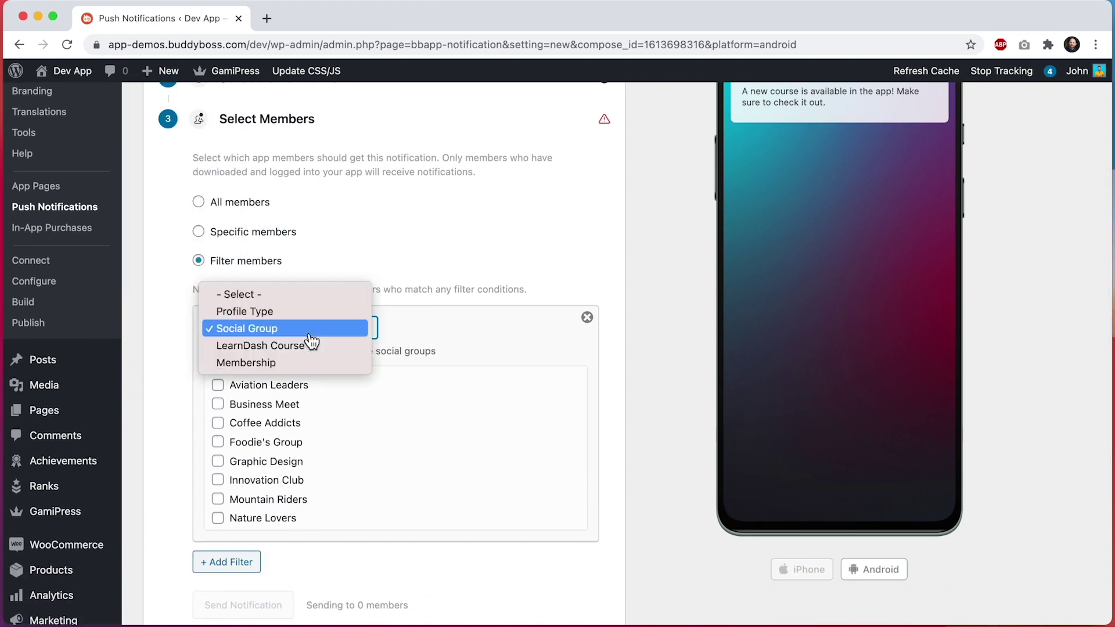
{"action": "left_click", "coordinate": [298, 353]}
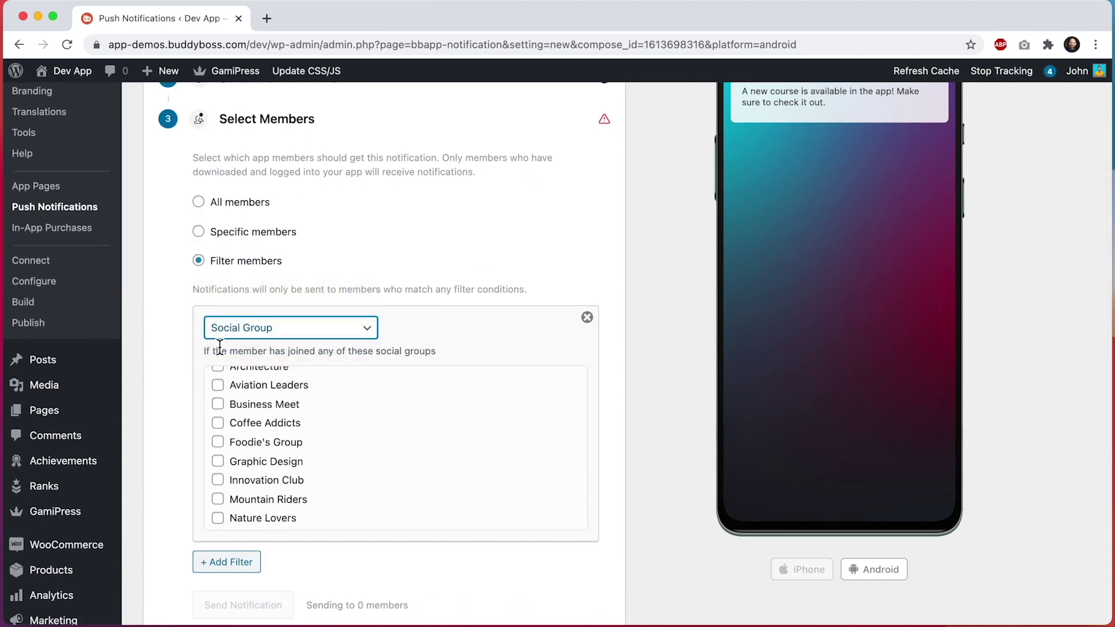
{"action": "left_click", "coordinate": [133, 366]}
Examine the LearnDash Courses list in a separate browser tab and return to the notification form.
{"action": "scroll", "coordinate": [133, 365], "scroll_direction": "up", "scroll_amount": 5}
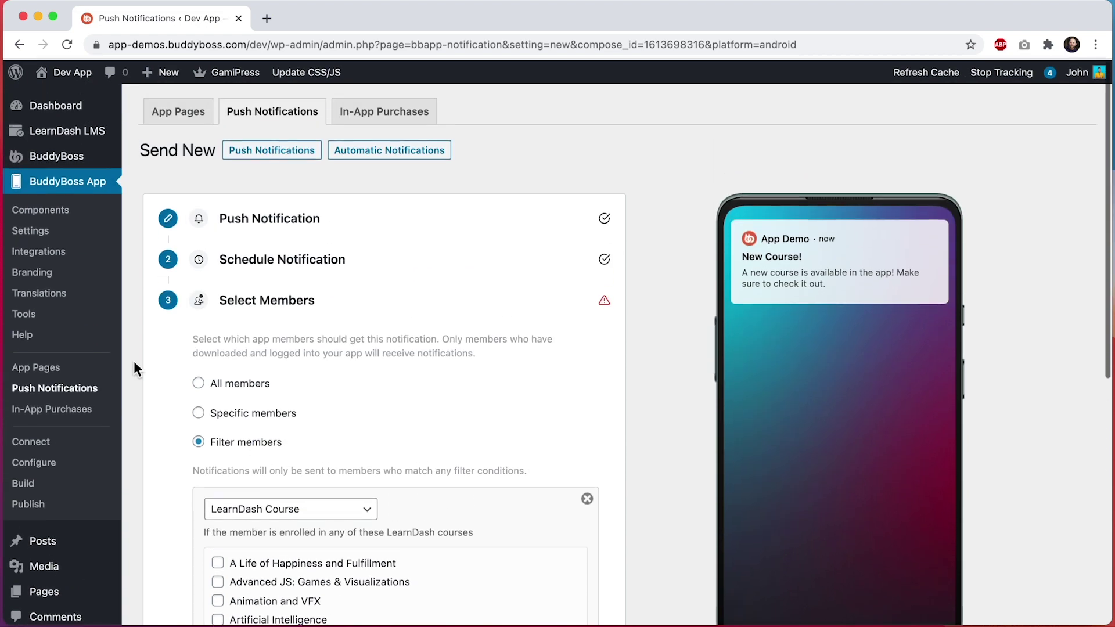
{"action": "mouse_move", "coordinate": [93, 130]}
{"action": "left_click", "coordinate": [167, 160], "text": "super"}
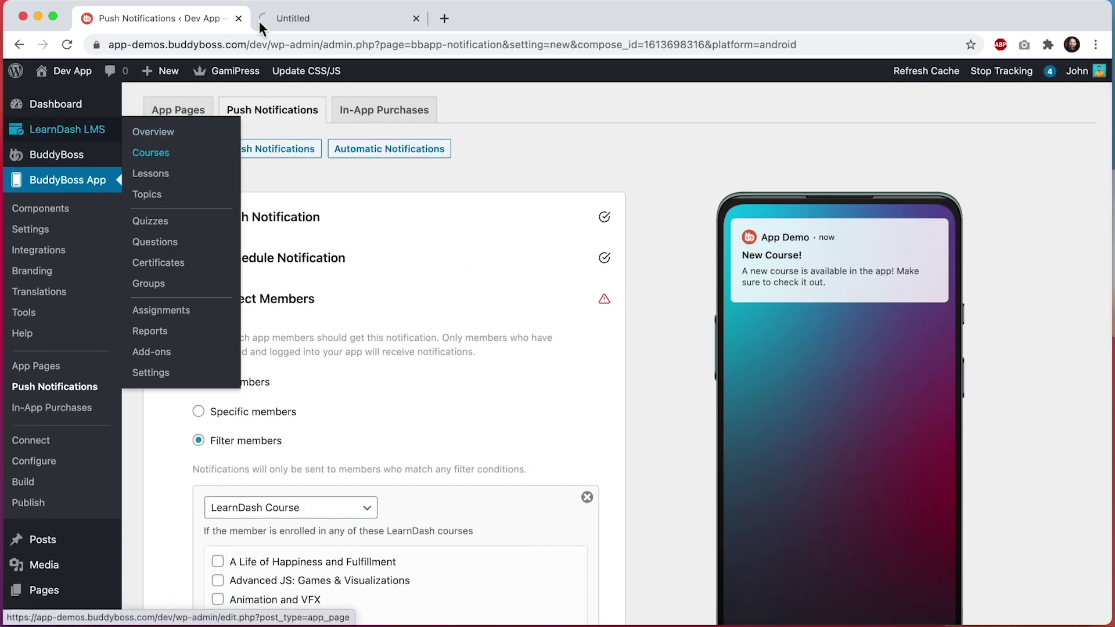
{"action": "left_click", "coordinate": [288, 19]}
{"action": "scroll", "coordinate": [472, 315], "scroll_direction": "down", "scroll_amount": 10}
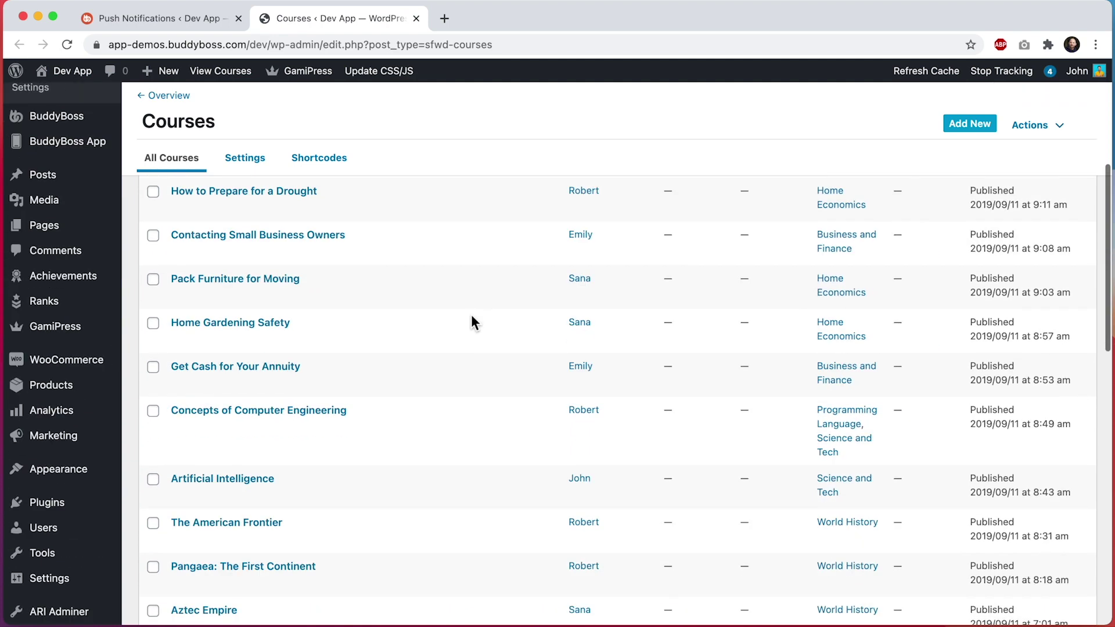
{"action": "key", "text": "super+w"}
{"action": "scroll", "coordinate": [383, 412], "scroll_direction": "down", "scroll_amount": 3}
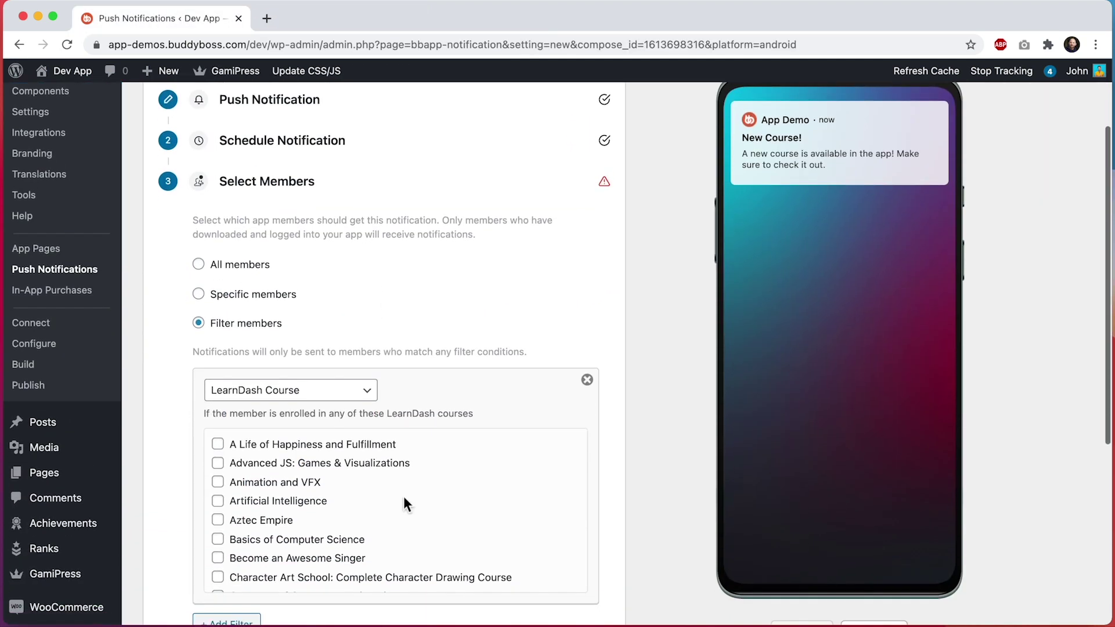
Change the member filter to Membership and examine the available membership plugin options.
{"action": "left_click", "coordinate": [319, 395]}
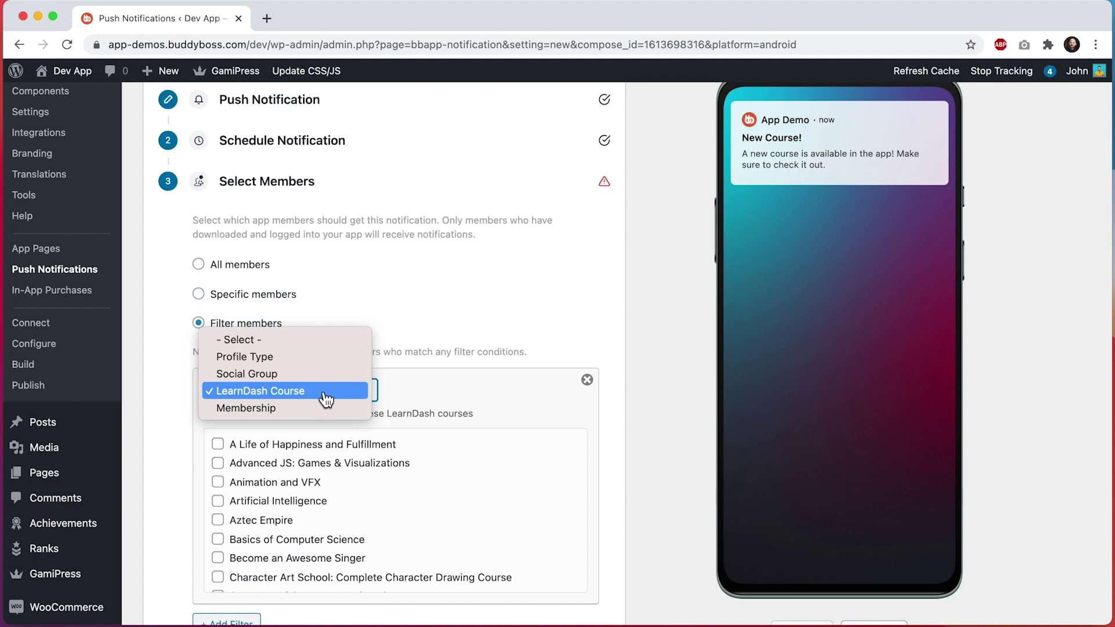
{"action": "left_click", "coordinate": [322, 408]}
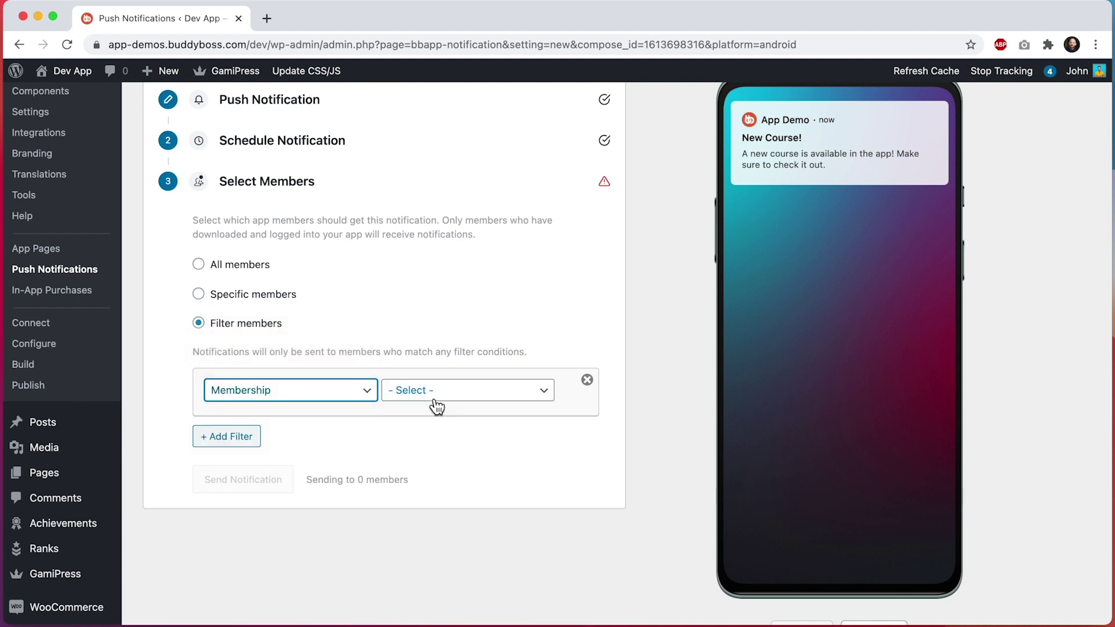
{"action": "left_click", "coordinate": [437, 407]}
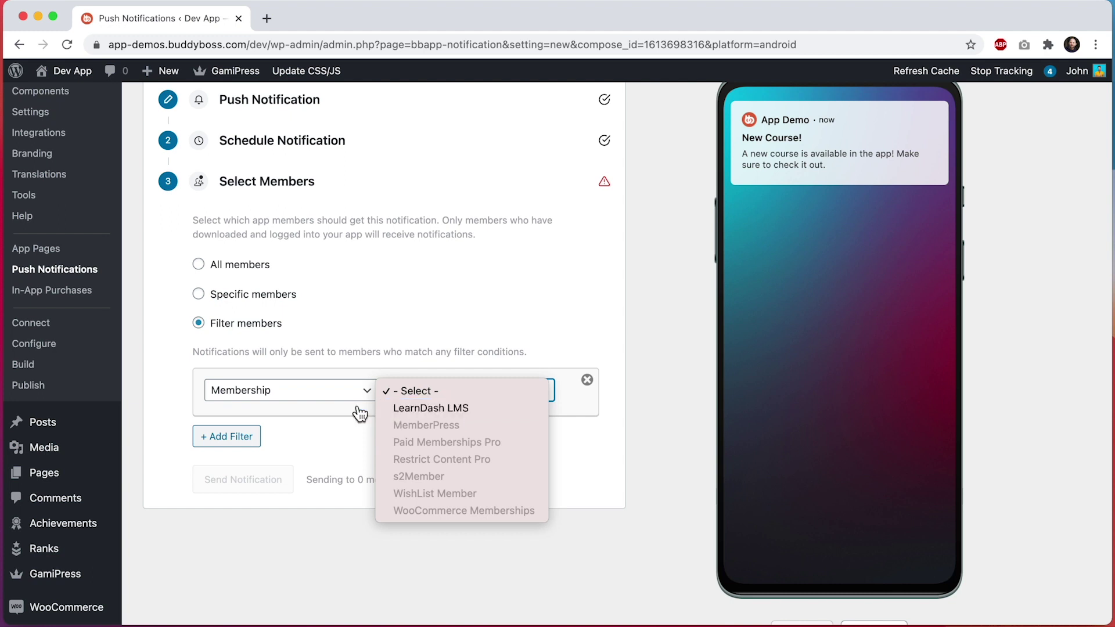
{"action": "left_click", "coordinate": [323, 393]}
Filter the recipients by Social Group, including the Business Meet and Coffee Addicts groups.
{"action": "left_click", "coordinate": [326, 397]}
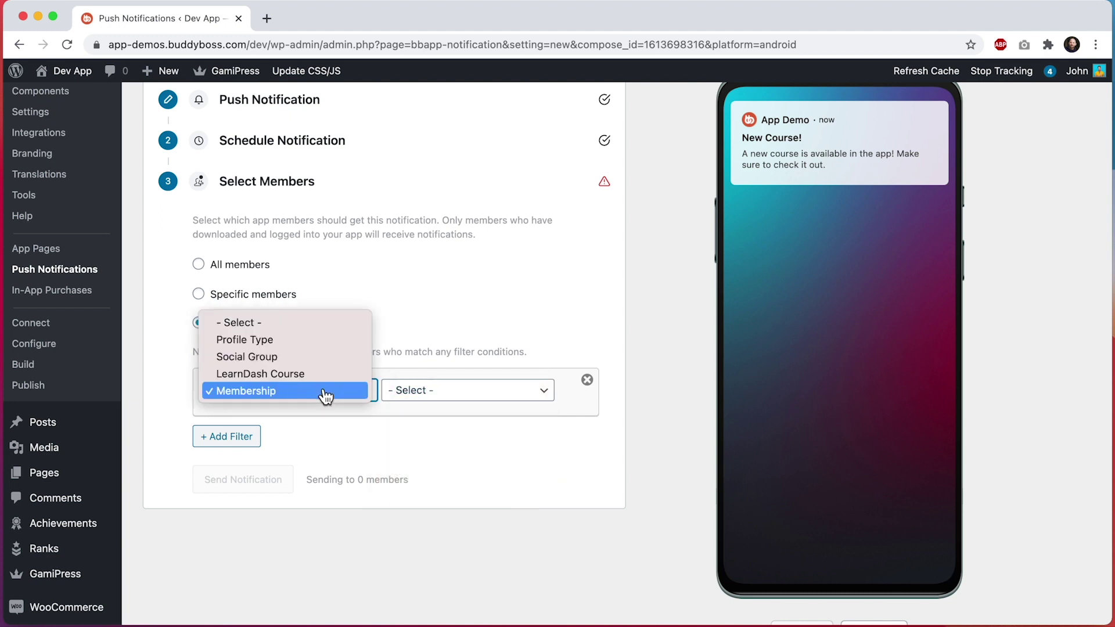
{"action": "left_click", "coordinate": [319, 357]}
{"action": "left_click", "coordinate": [264, 482]}
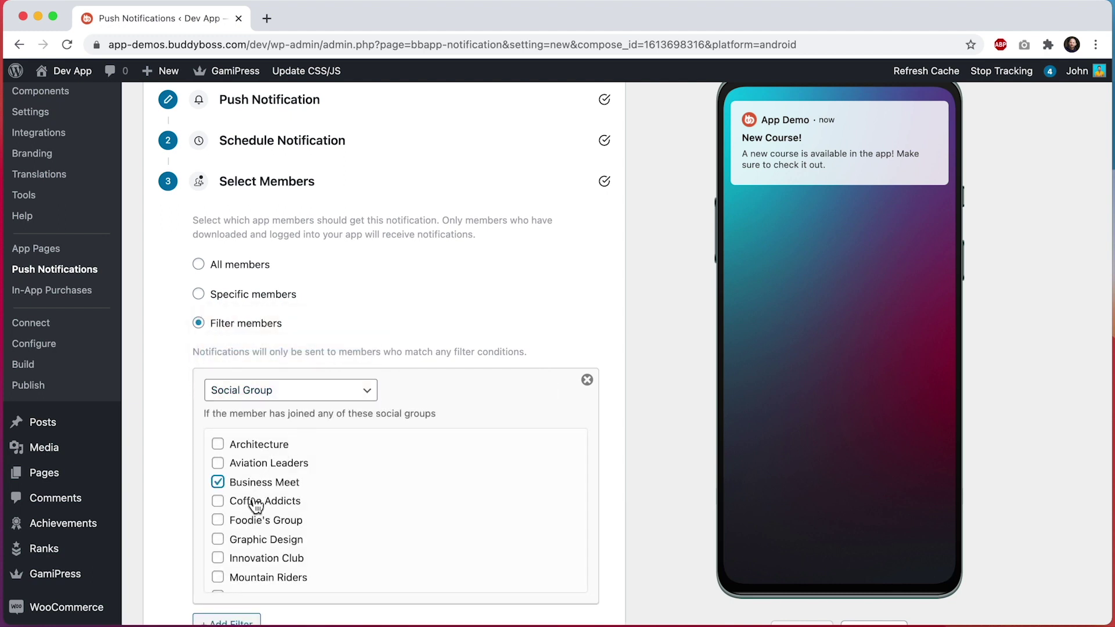
{"action": "left_click", "coordinate": [258, 501]}
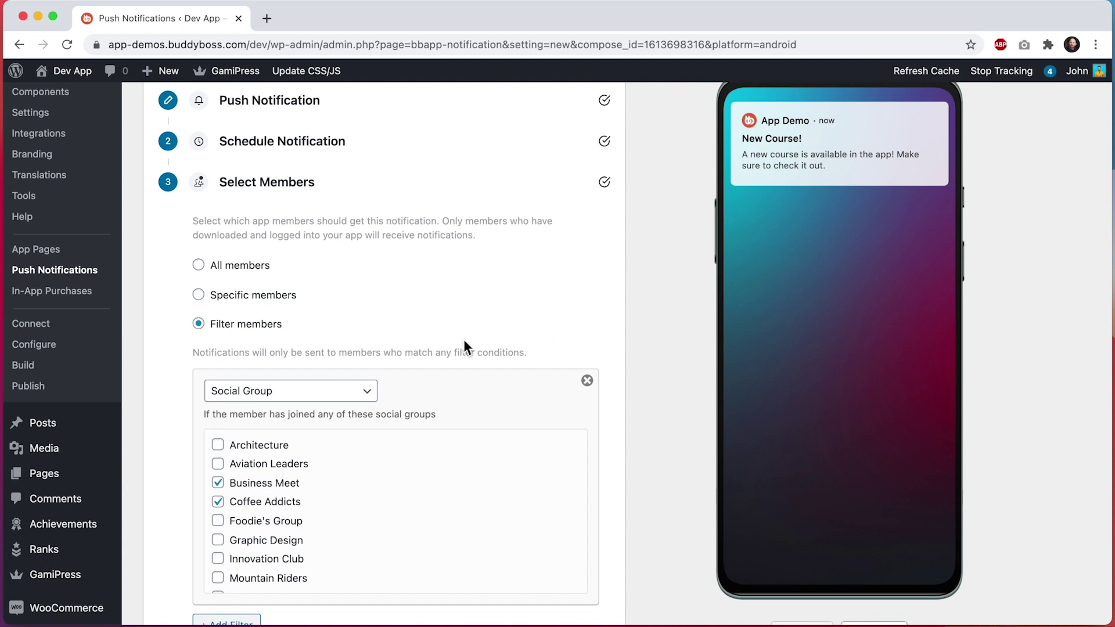
Add a second recipient filter by Membership with LearnDash LMS as its source.
{"action": "scroll", "coordinate": [465, 348], "scroll_direction": "down", "scroll_amount": 5}
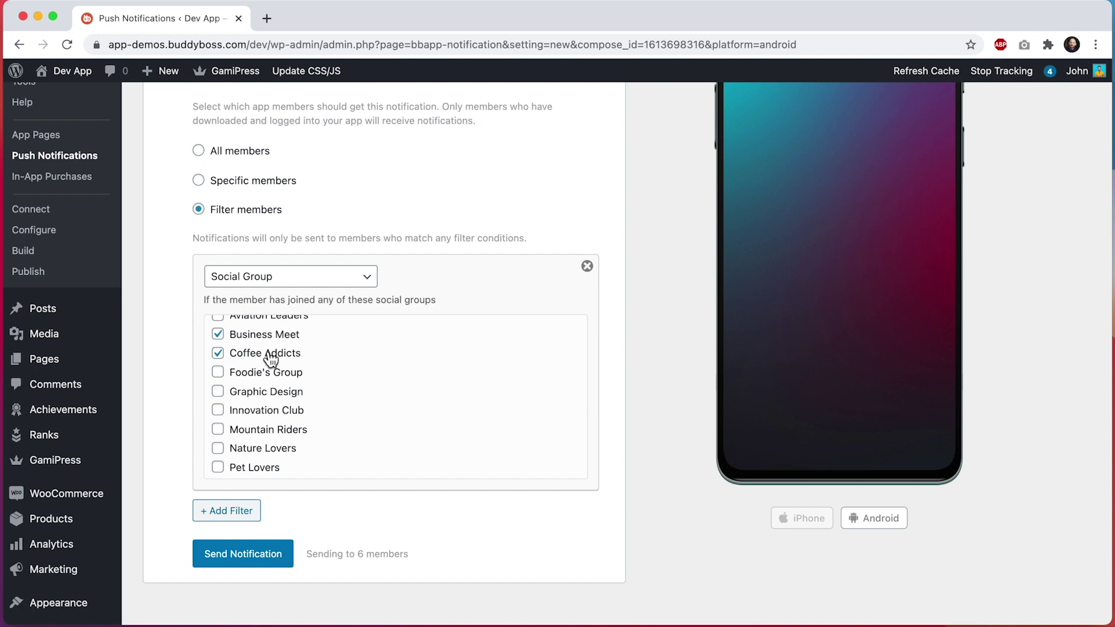
{"action": "left_click", "coordinate": [233, 511]}
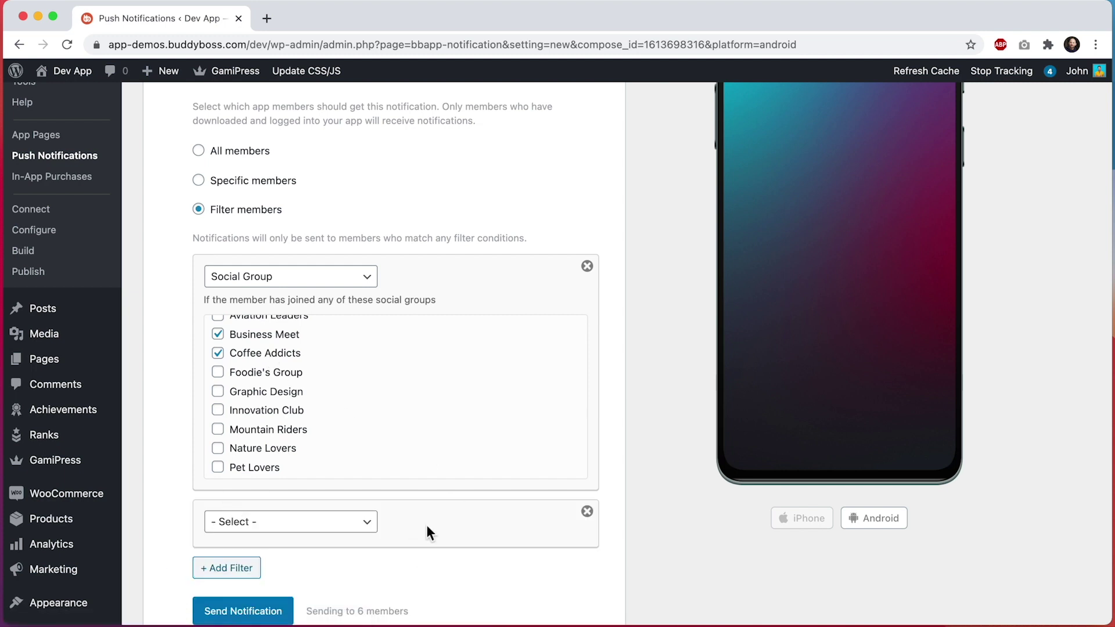
{"action": "scroll", "coordinate": [426, 526], "scroll_direction": "down", "scroll_amount": 3}
{"action": "left_click", "coordinate": [348, 399]}
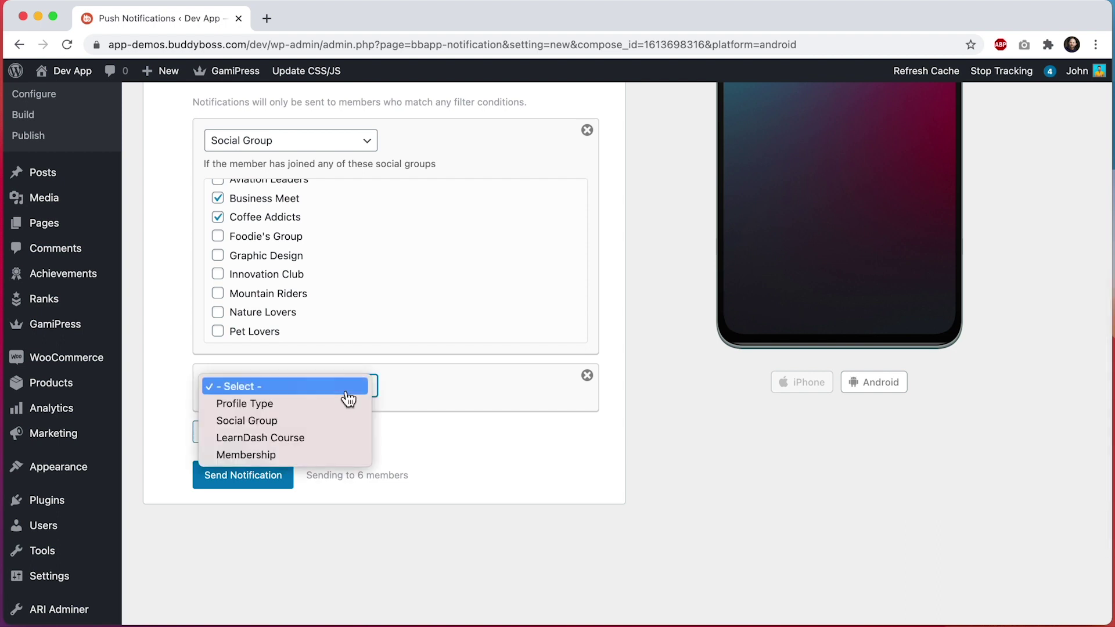
{"action": "left_click", "coordinate": [308, 457]}
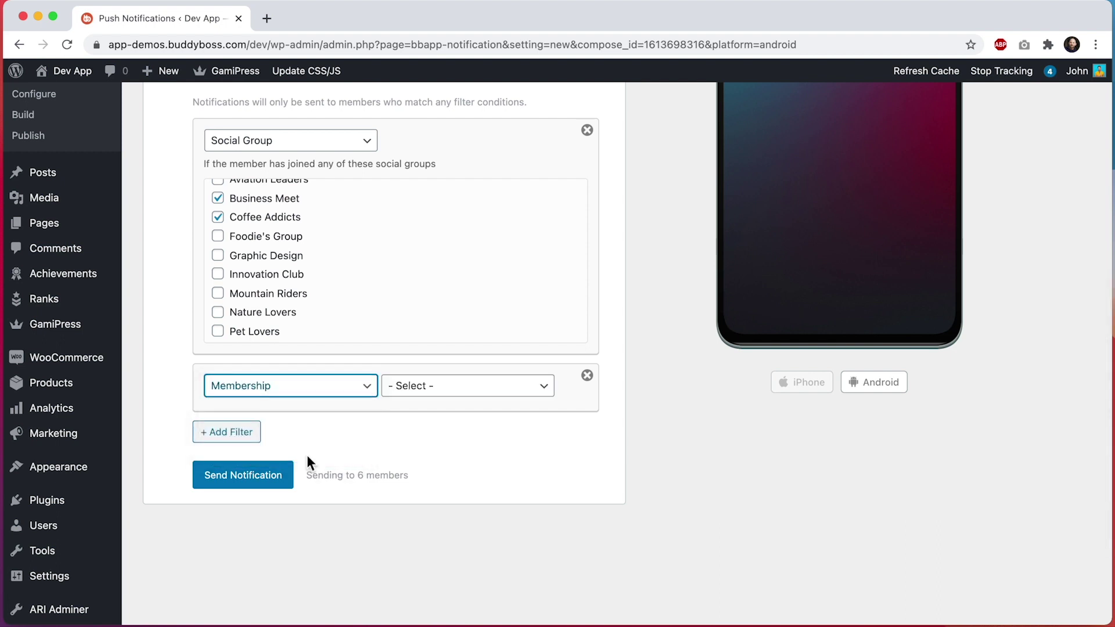
{"action": "left_click", "coordinate": [455, 390]}
{"action": "left_click", "coordinate": [458, 404]}
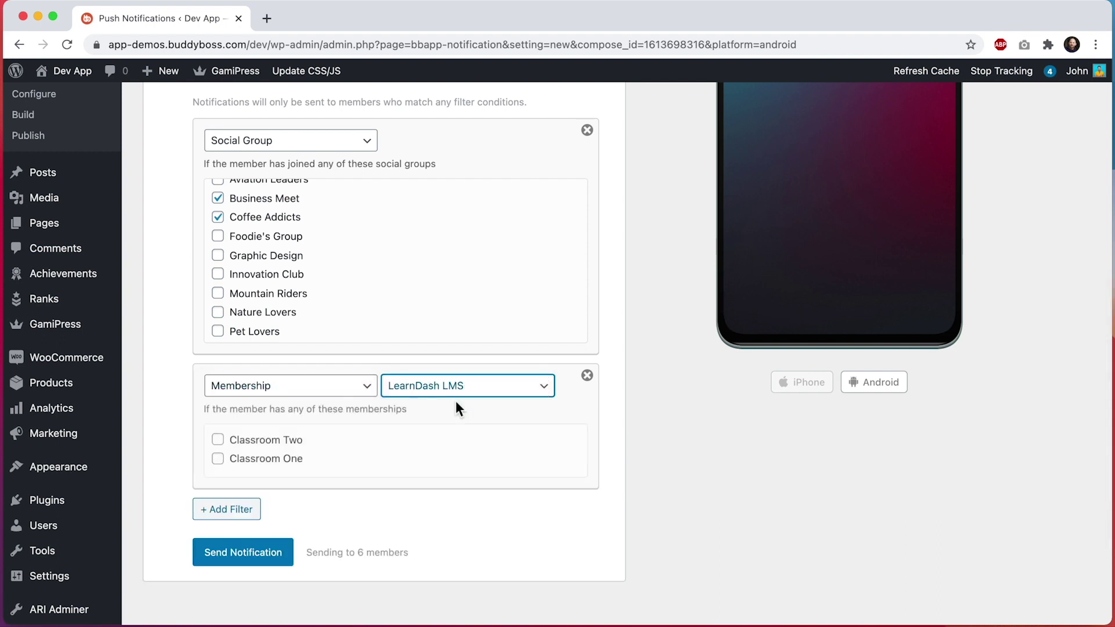
Examine the LearnDash Groups list in a separate browser tab and return to the notification form.
{"action": "scroll", "coordinate": [156, 278], "scroll_direction": "up", "scroll_amount": 10}
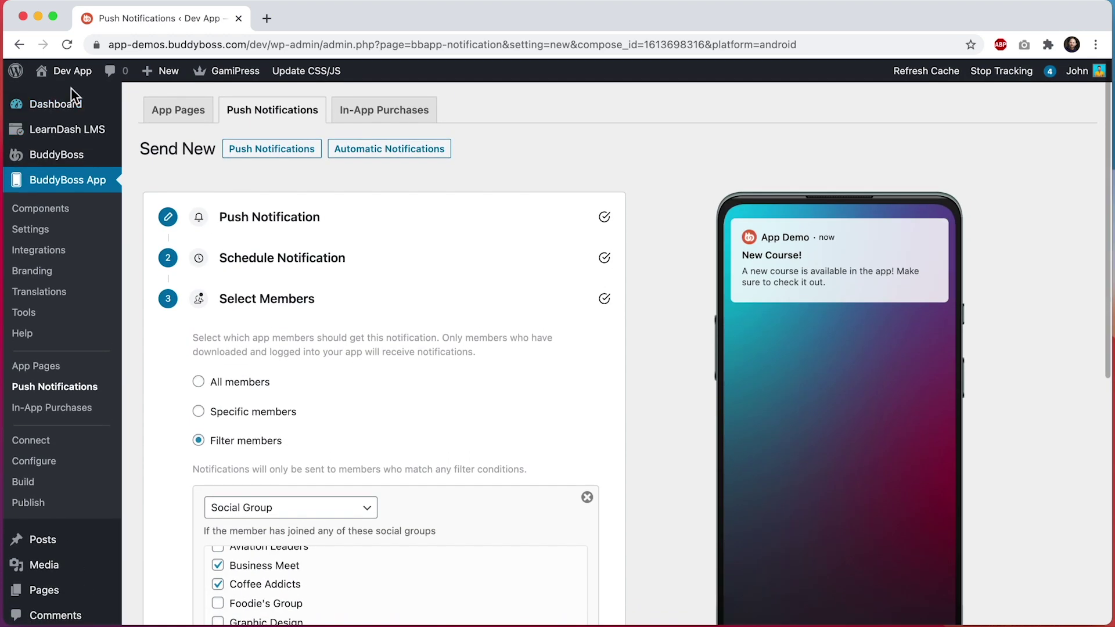
{"action": "mouse_move", "coordinate": [70, 130]}
{"action": "left_click", "coordinate": [145, 284], "text": "super"}
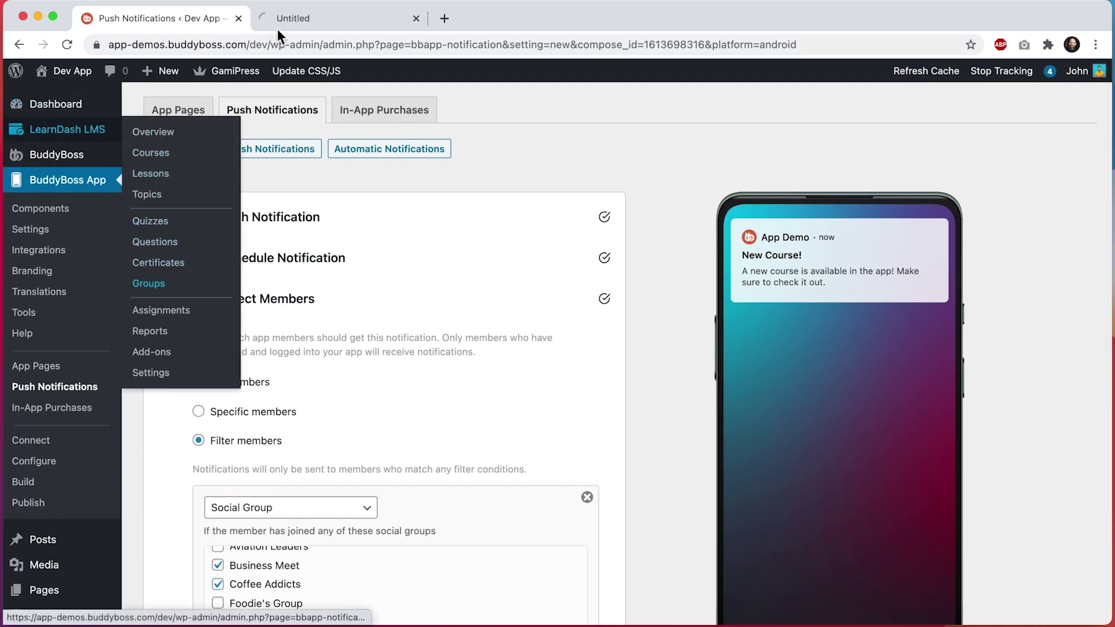
{"action": "left_click", "coordinate": [295, 23]}
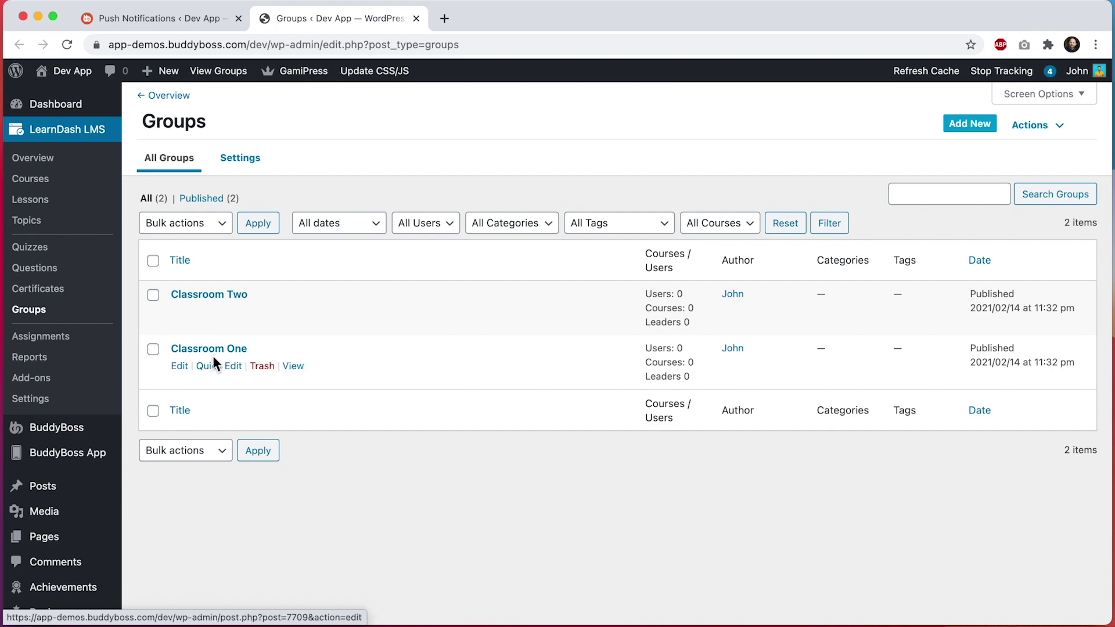
{"action": "key", "text": "super+w"}
{"action": "scroll", "coordinate": [174, 526], "scroll_direction": "down", "scroll_amount": 5}
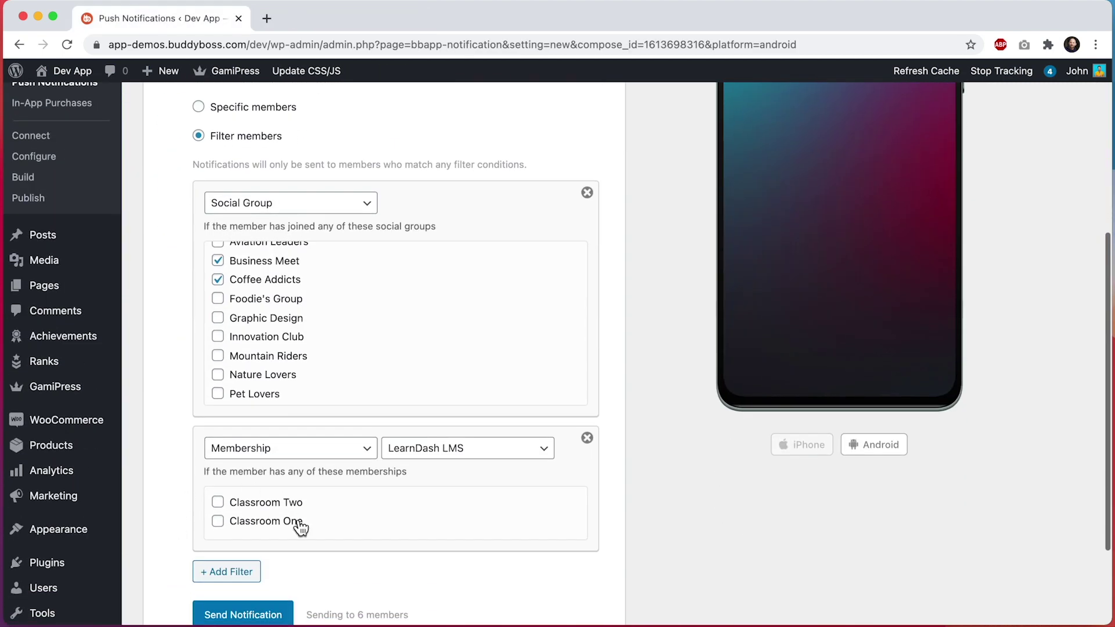
Include the Classroom One membership in the second filter and review the other membership plugin options, keeping LearnDash LMS.
{"action": "scroll", "coordinate": [150, 541], "scroll_direction": "down", "scroll_amount": 2}
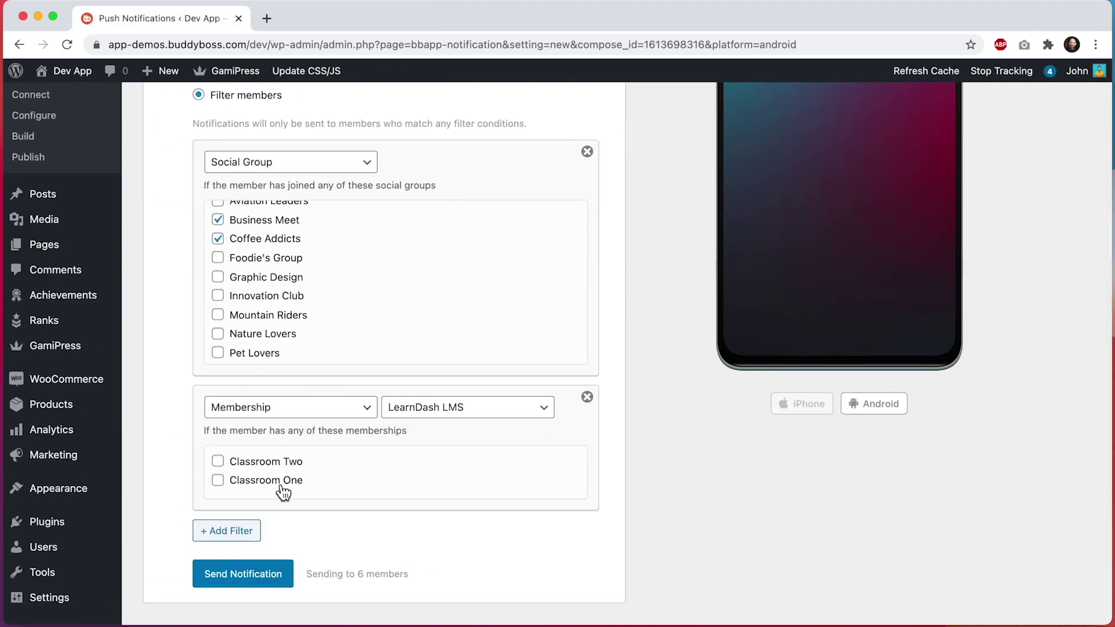
{"action": "left_click", "coordinate": [281, 494]}
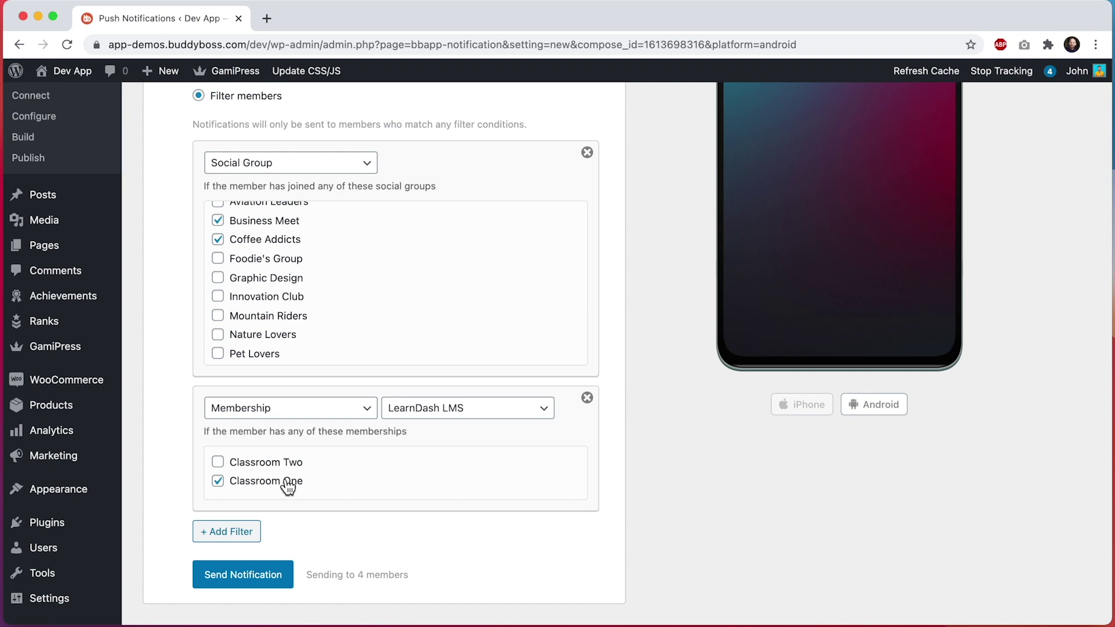
{"action": "left_click", "coordinate": [468, 410]}
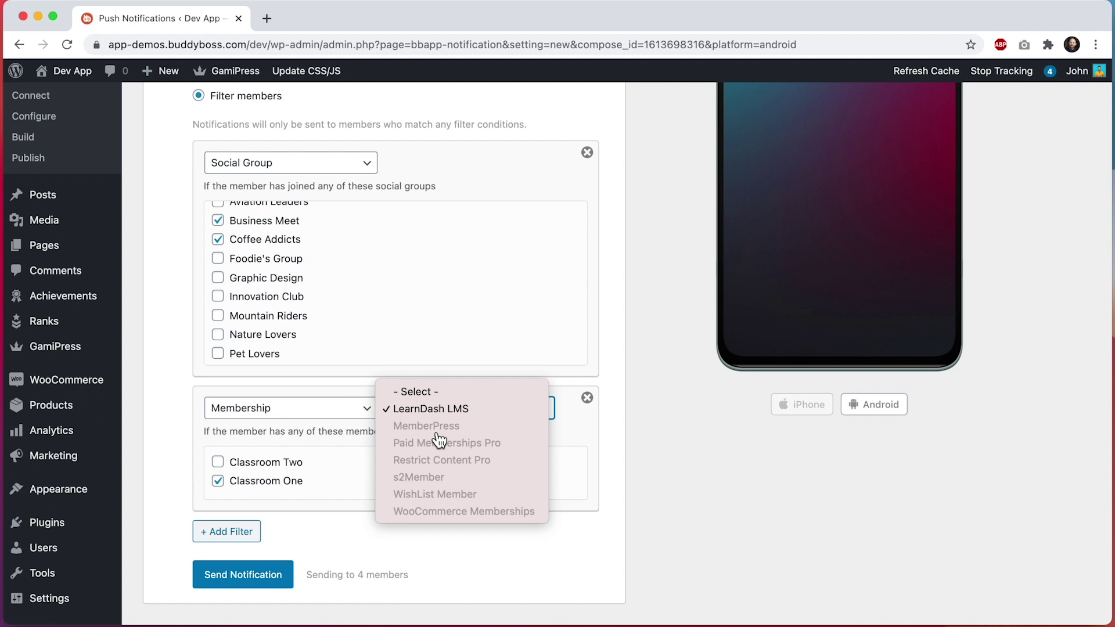
{"action": "left_click", "coordinate": [309, 535]}
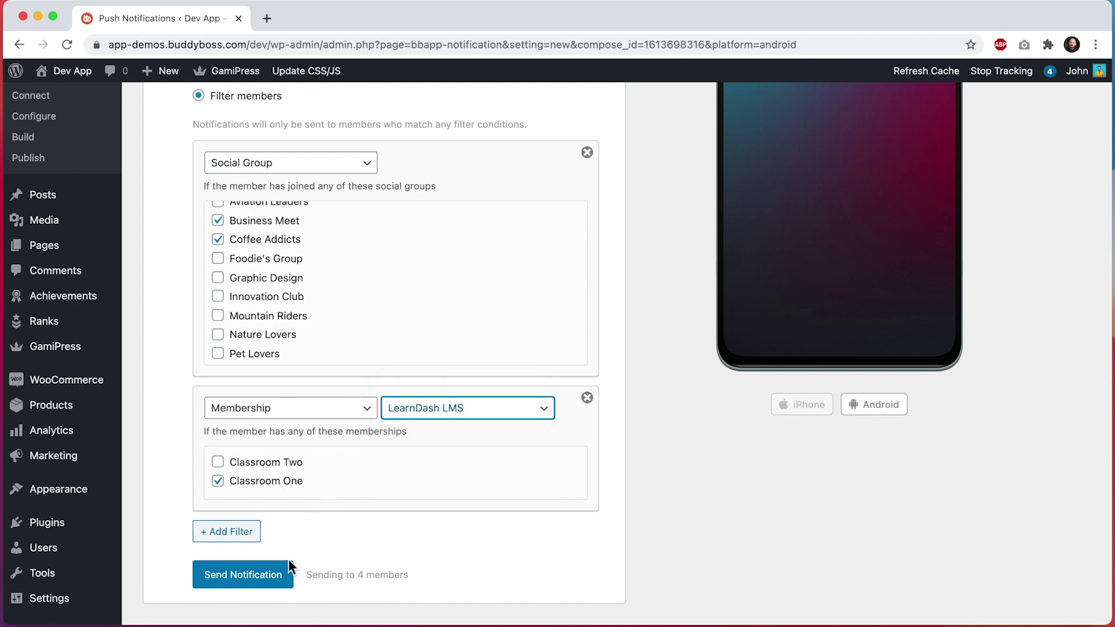
Send the notification and open the list of all push notifications to check its entry.
{"action": "left_click", "coordinate": [258, 580]}
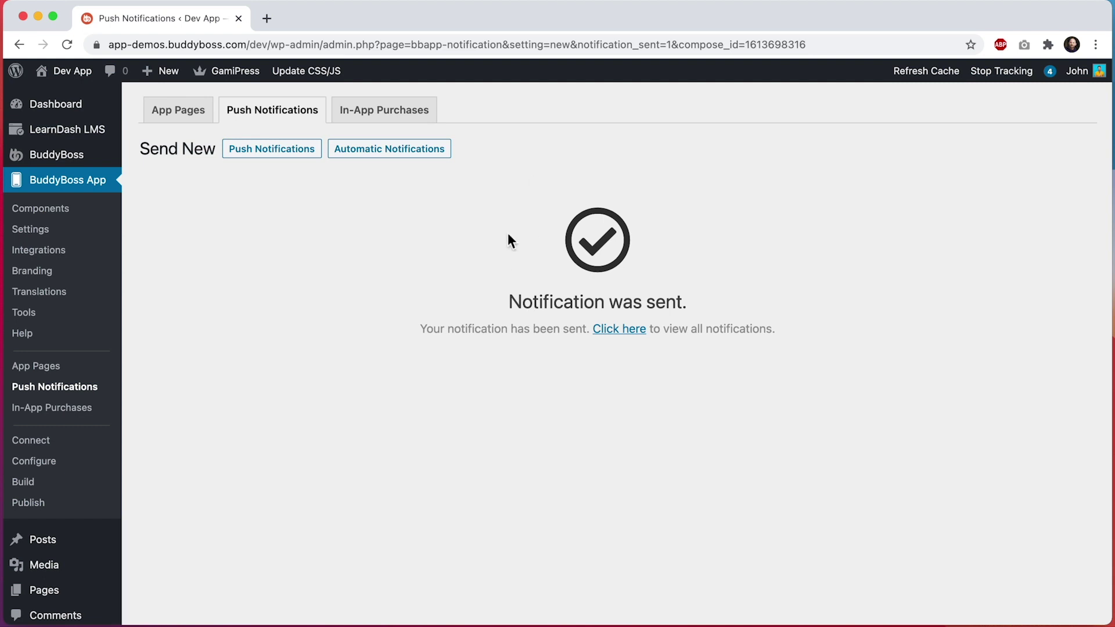
{"action": "left_click", "coordinate": [619, 331]}
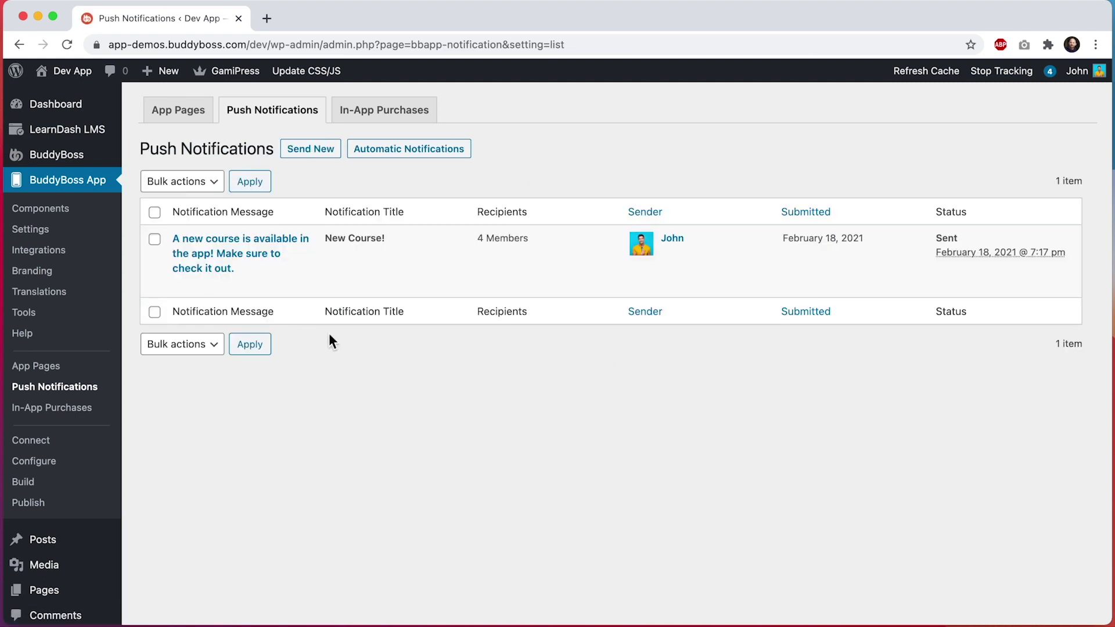
{"action": "mouse_move", "coordinate": [258, 265]}
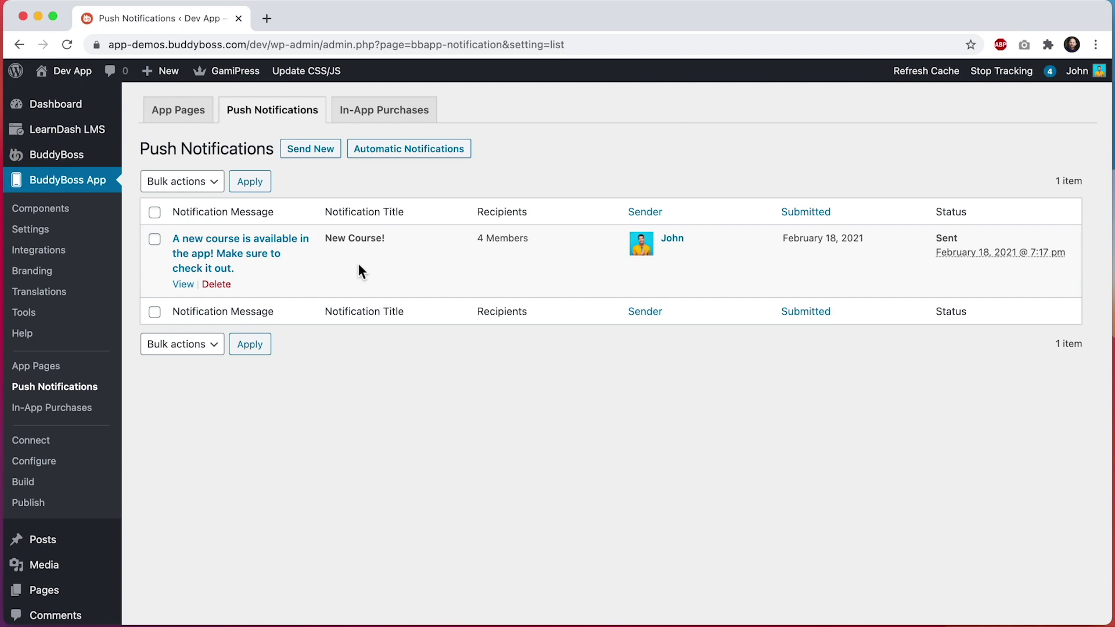